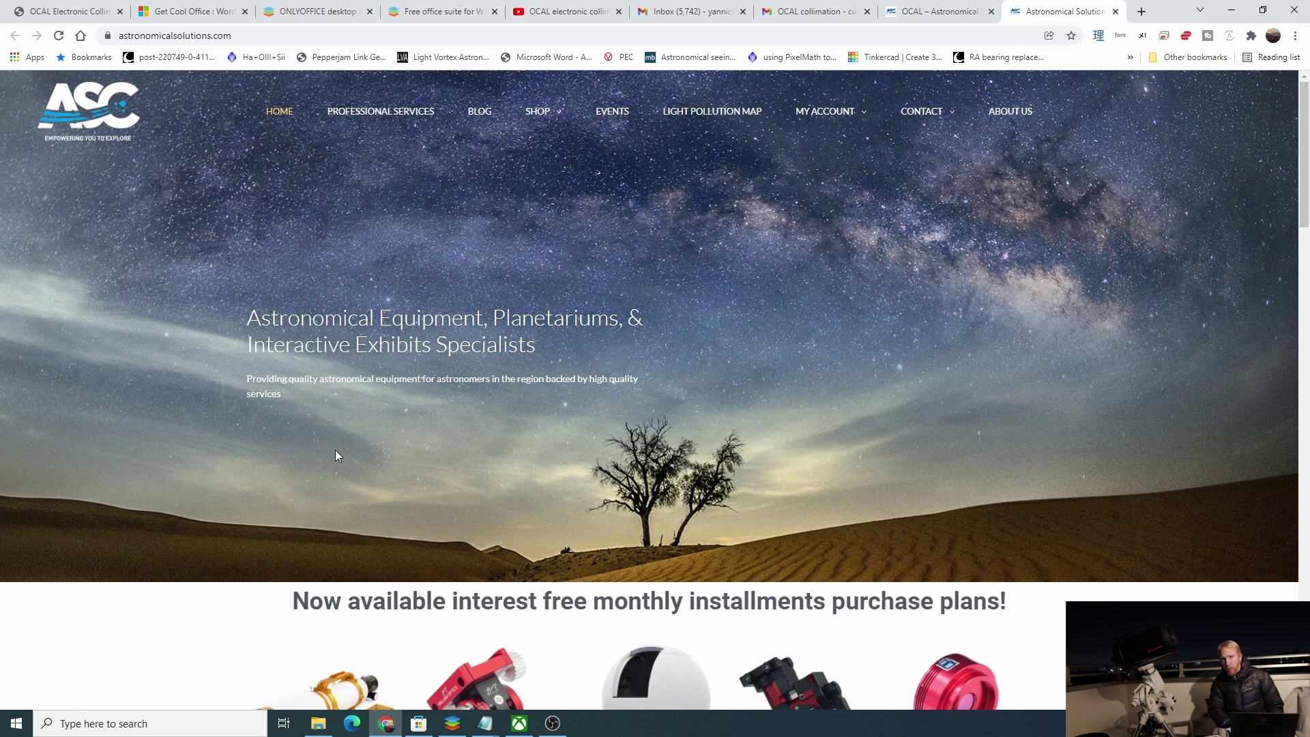
# - Show the OCAL products page, switch to the ONLYOFFICE calibration spreadsheet, and look up the center calibration code for unit 1d380
pyautogui.hotkey('ctrl', 'shift', 'Tab')
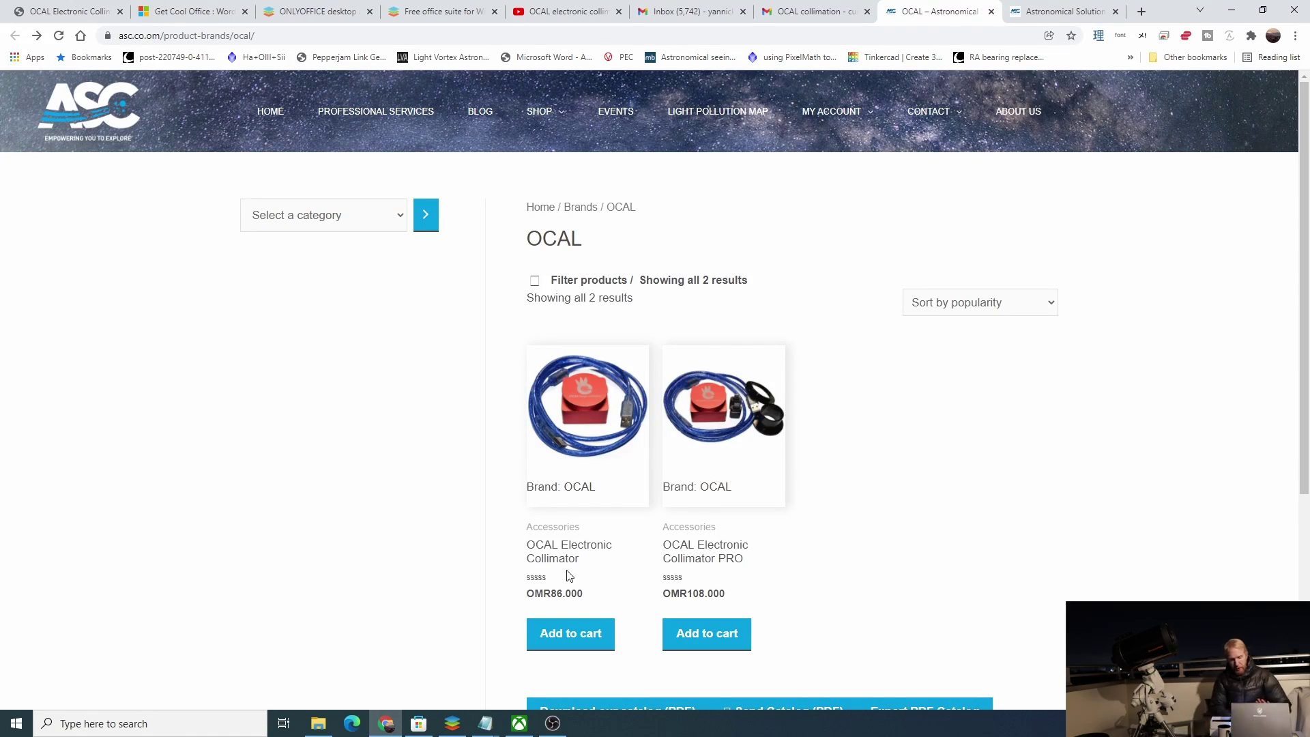
pyautogui.click(453, 723)
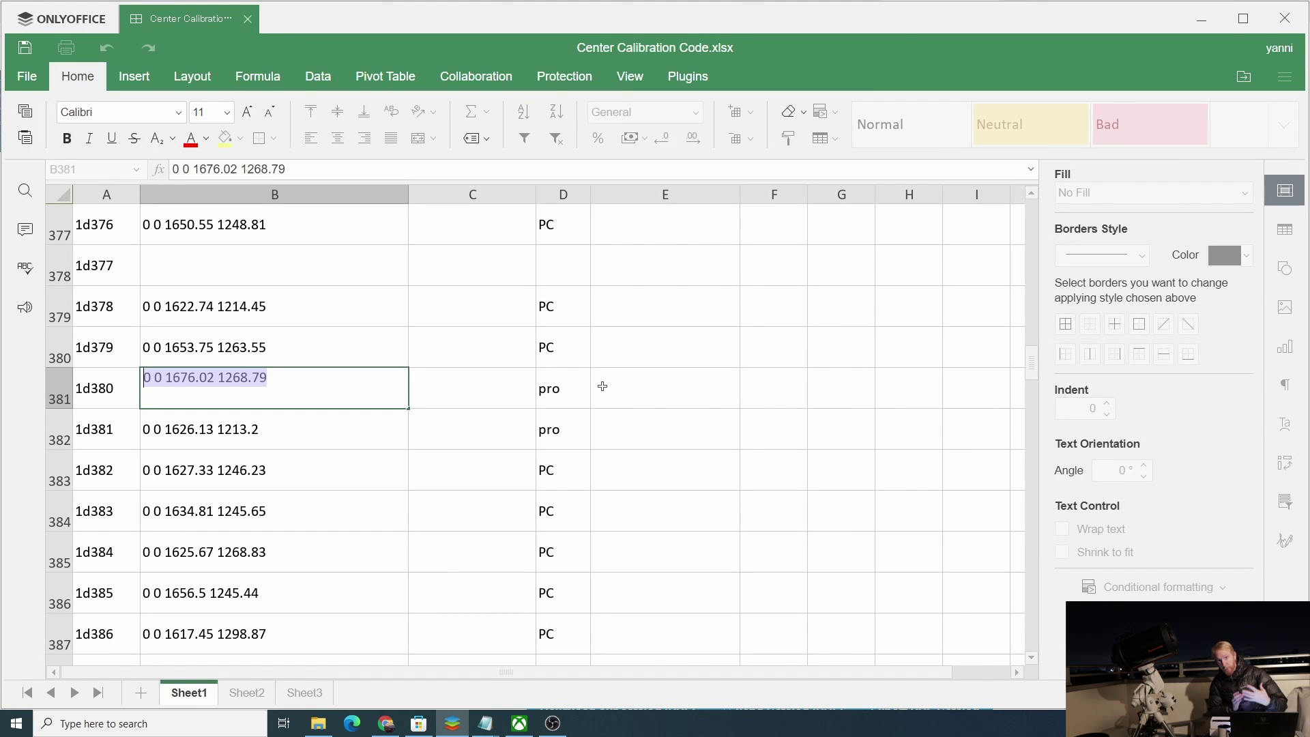
pyautogui.click(80, 387)
pyautogui.click(96, 434)
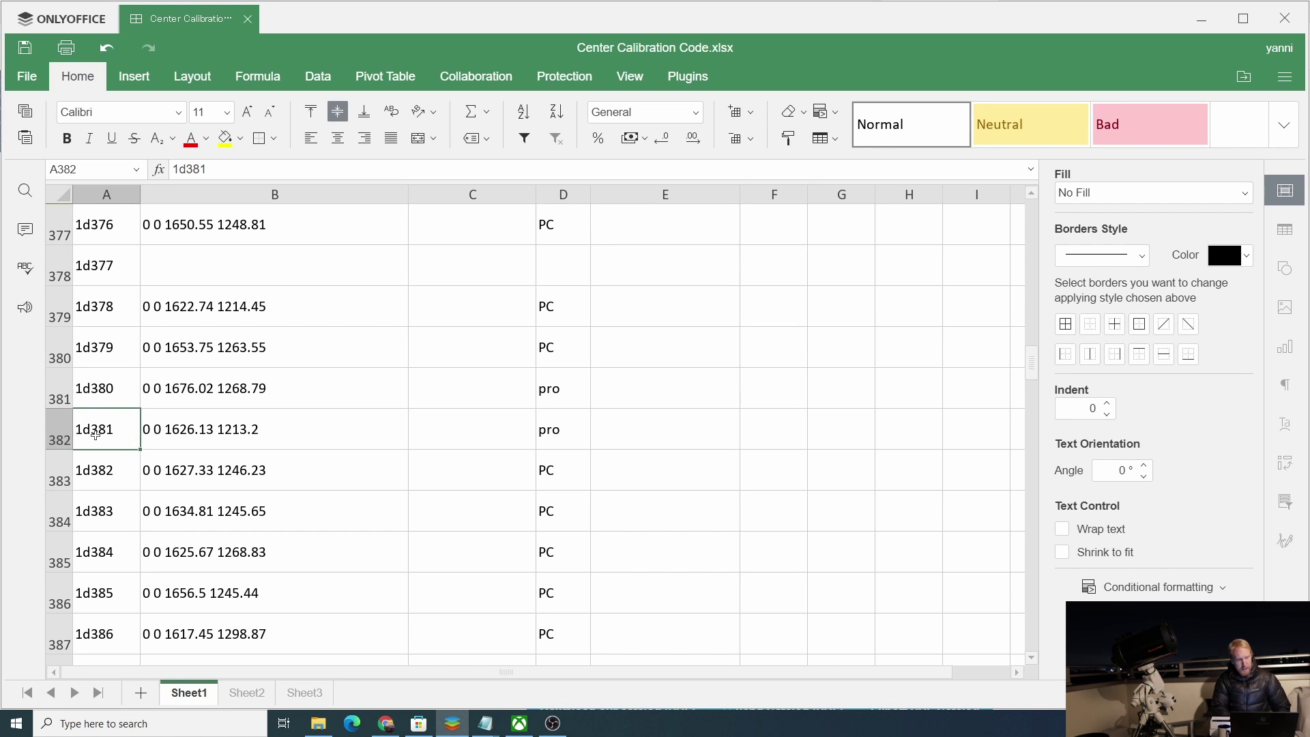
pyautogui.click(98, 402)
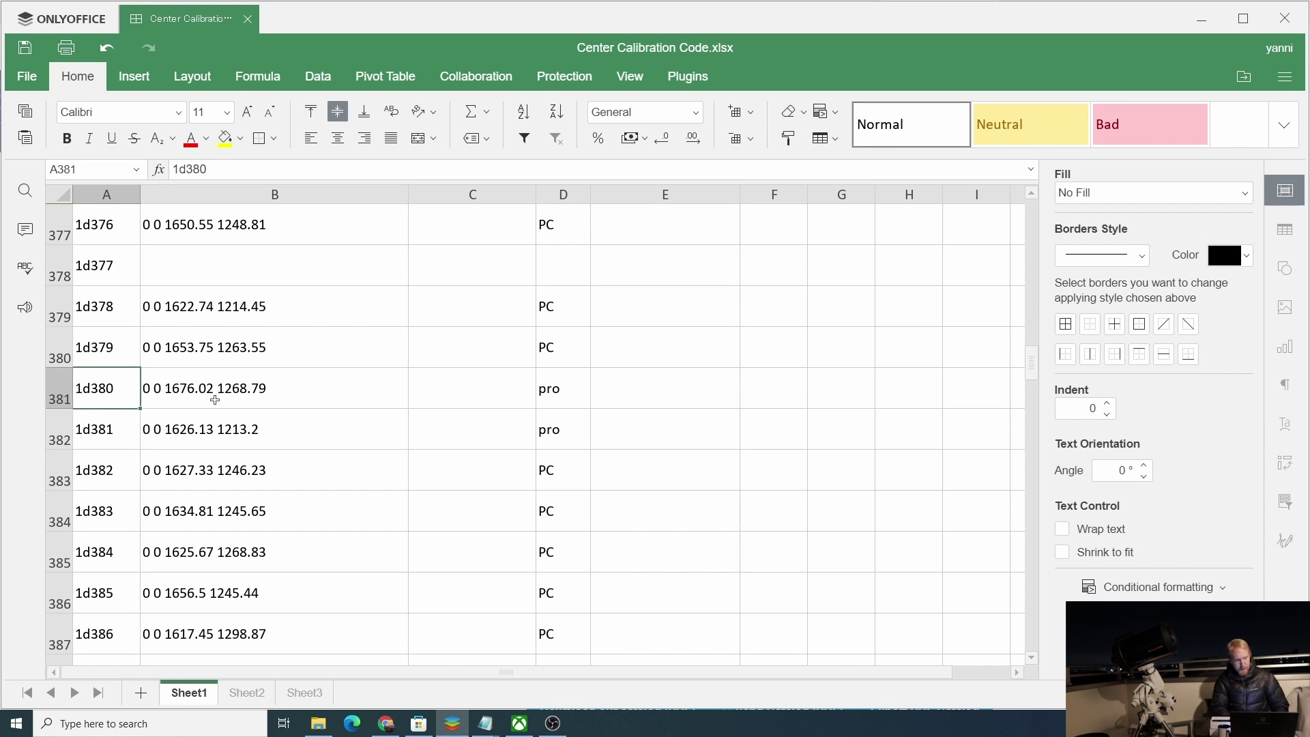
pyautogui.click(215, 400)
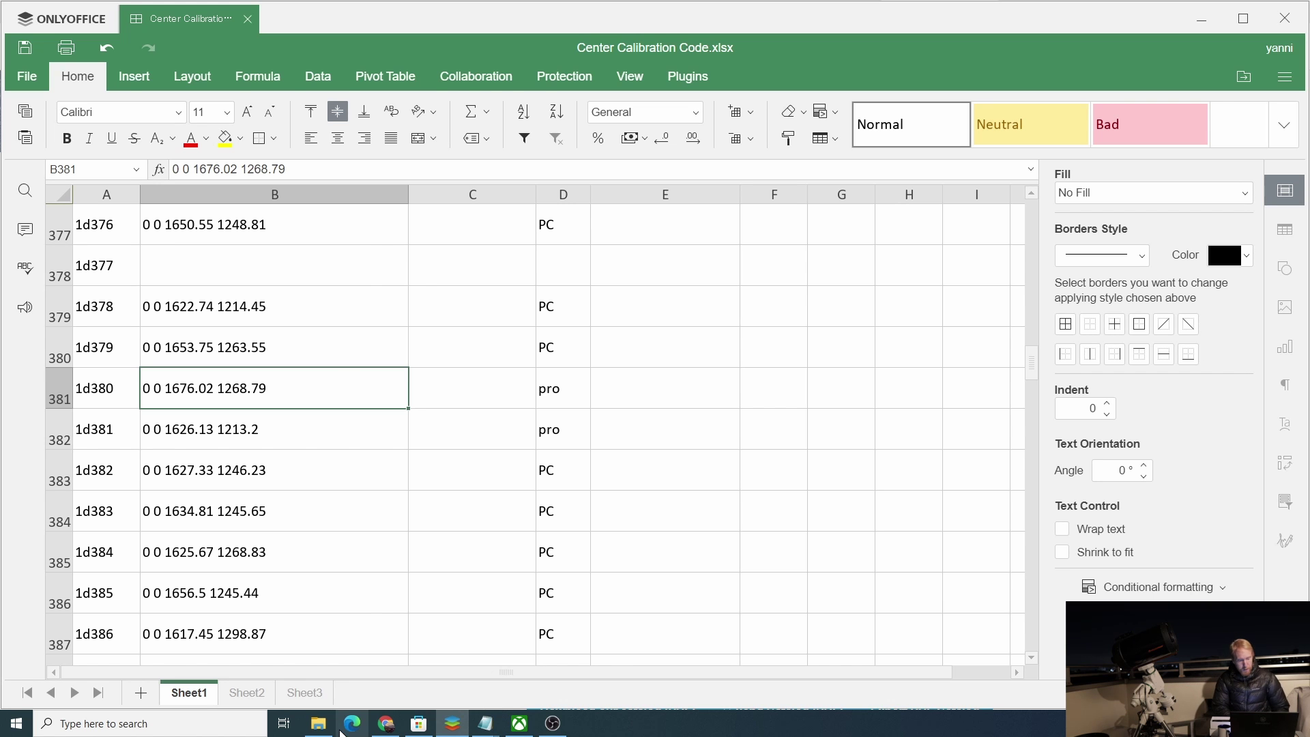
# - Open focus.txt from the OCAL Electronic Collimator for PC folder, check its calibration code, and close it along with the spreadsheet view
pyautogui.click(317, 723)
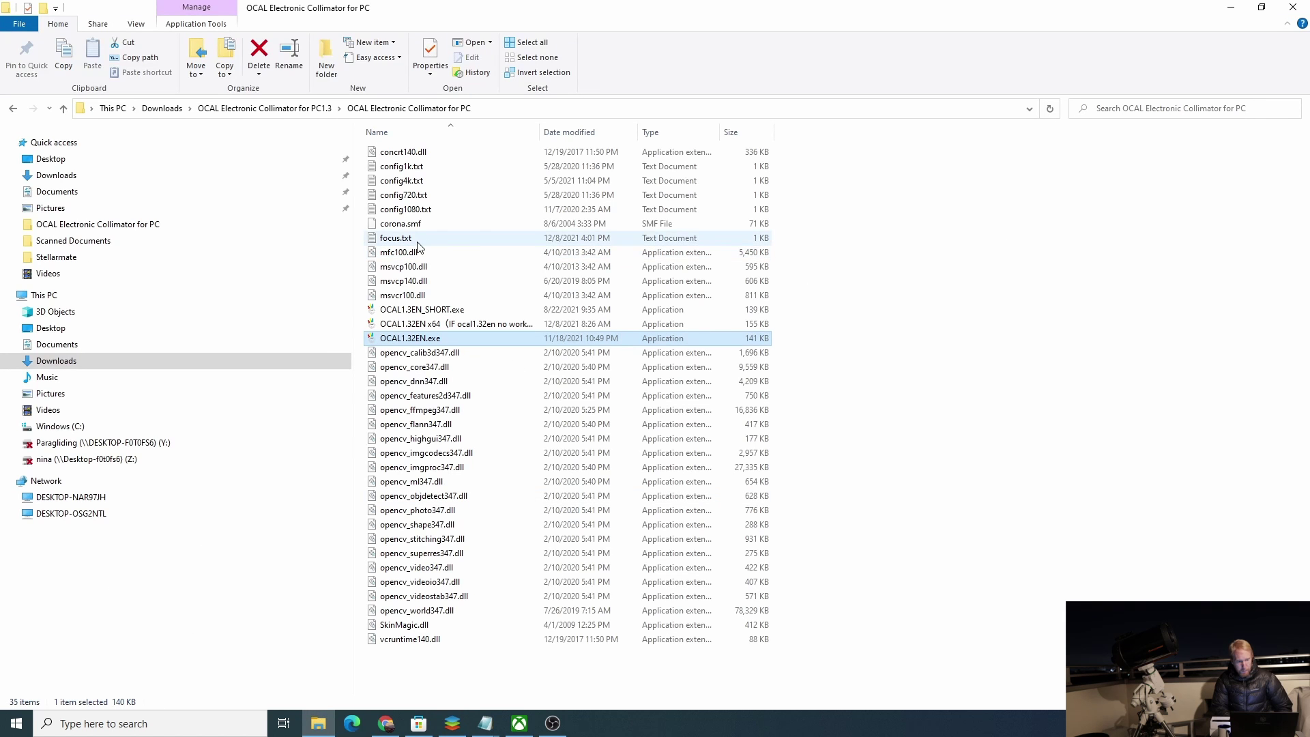
pyautogui.doubleClick(417, 240)
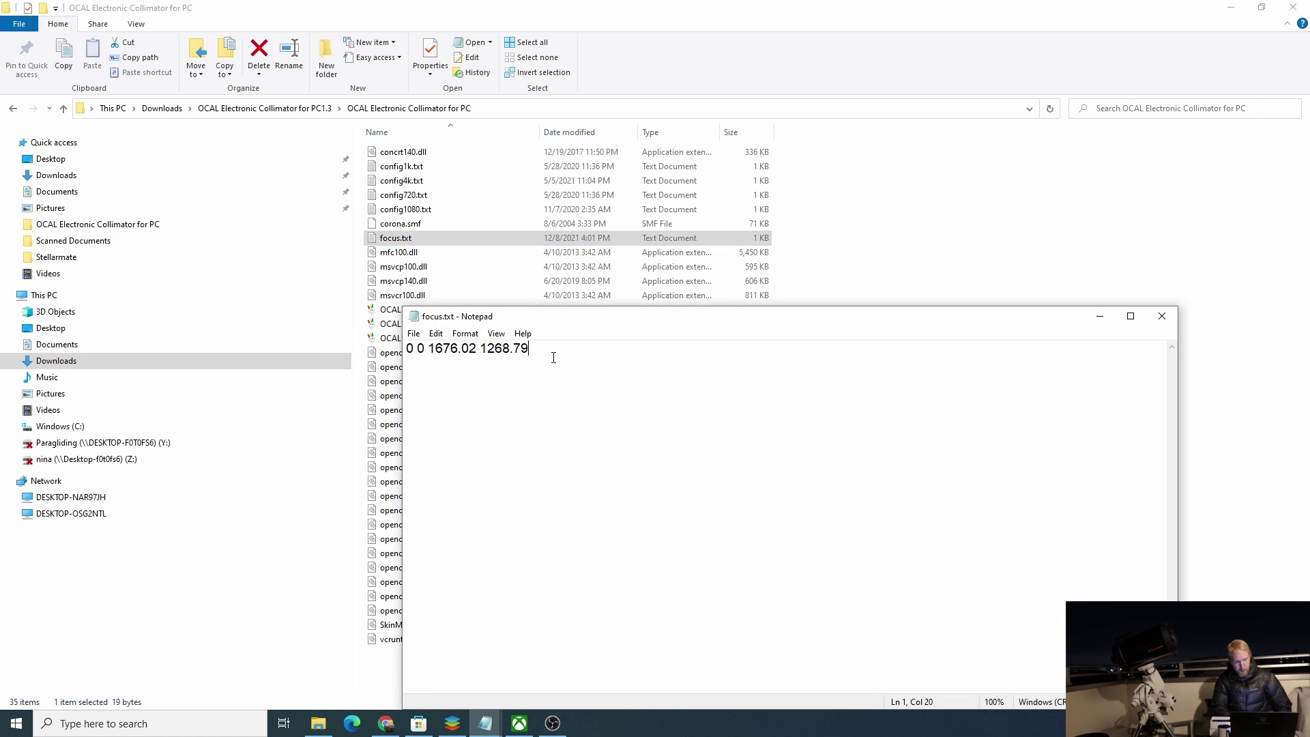
pyautogui.moveTo(553, 358); pyautogui.dragTo(406, 351)
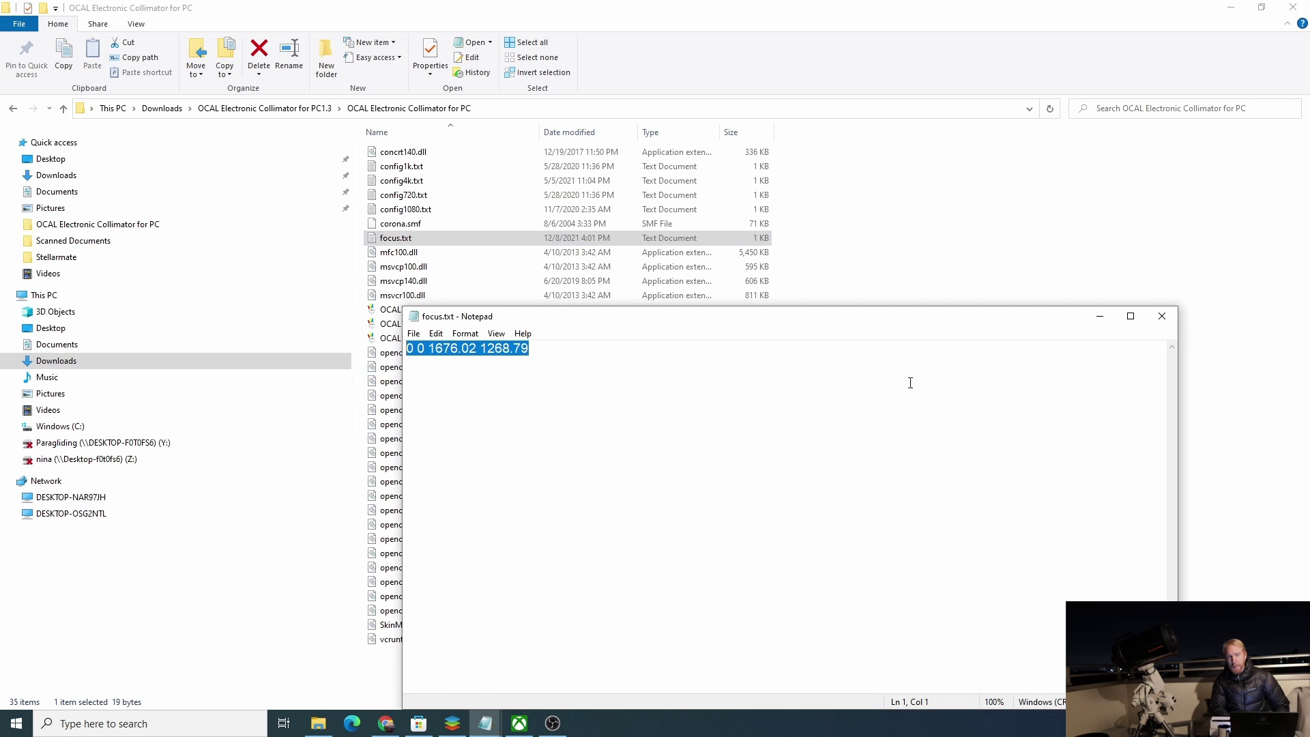
pyautogui.click(1162, 316)
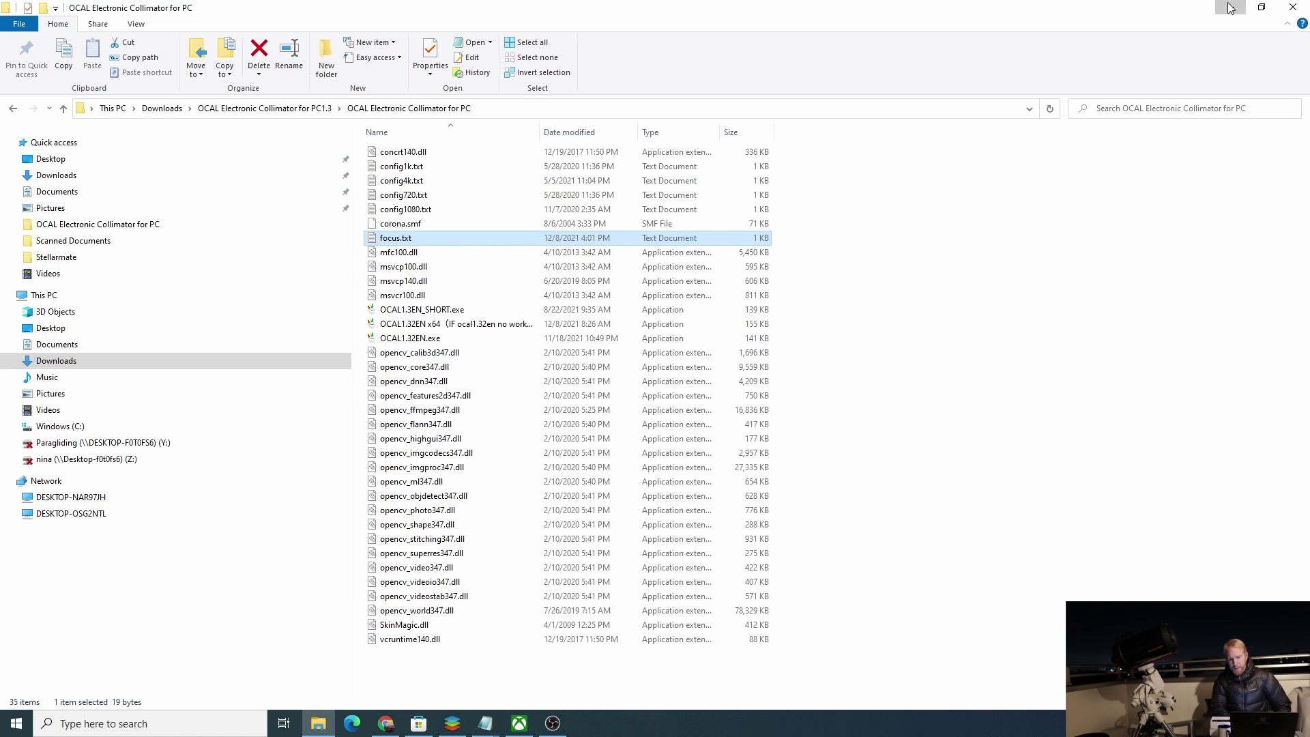
pyautogui.click(1231, 7)
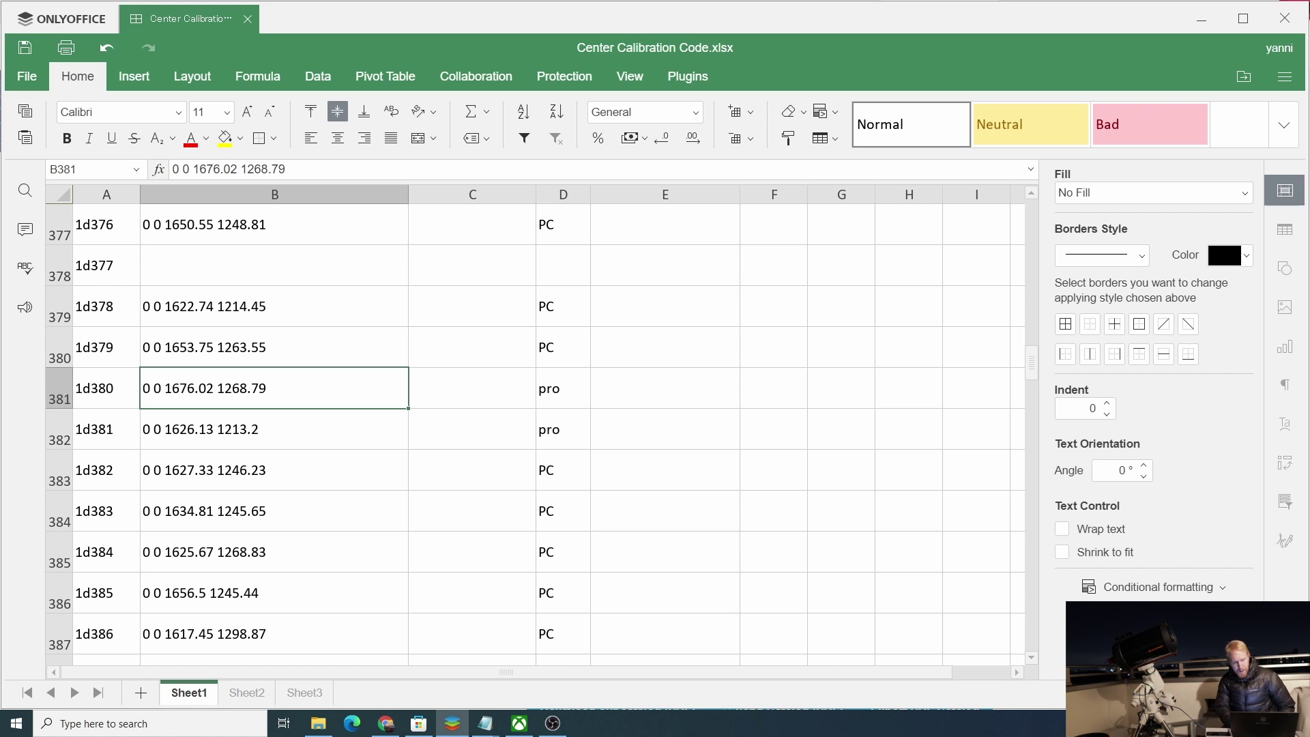
pyautogui.click(1202, 19)
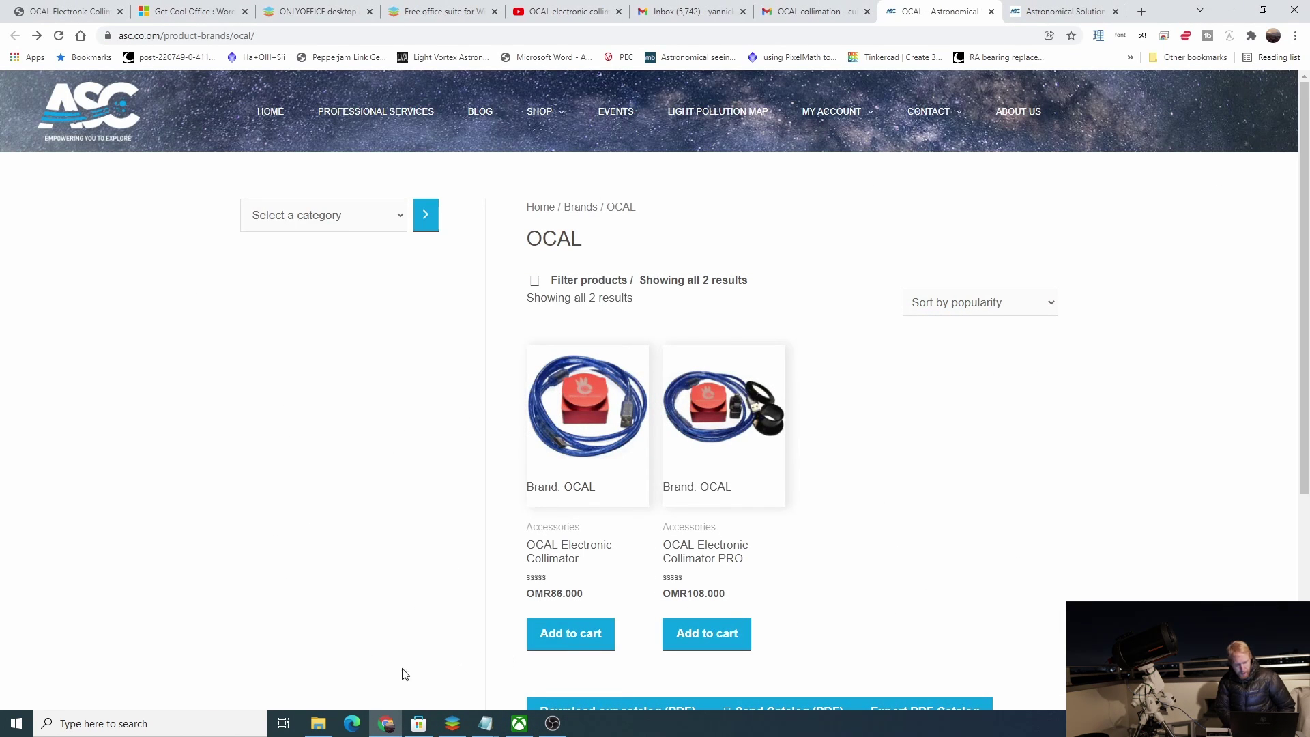
# - Launch OCAL1.32EN.exe from the OCAL Electronic Collimator for PC folder and turn on the collimator camera
pyautogui.click(318, 723)
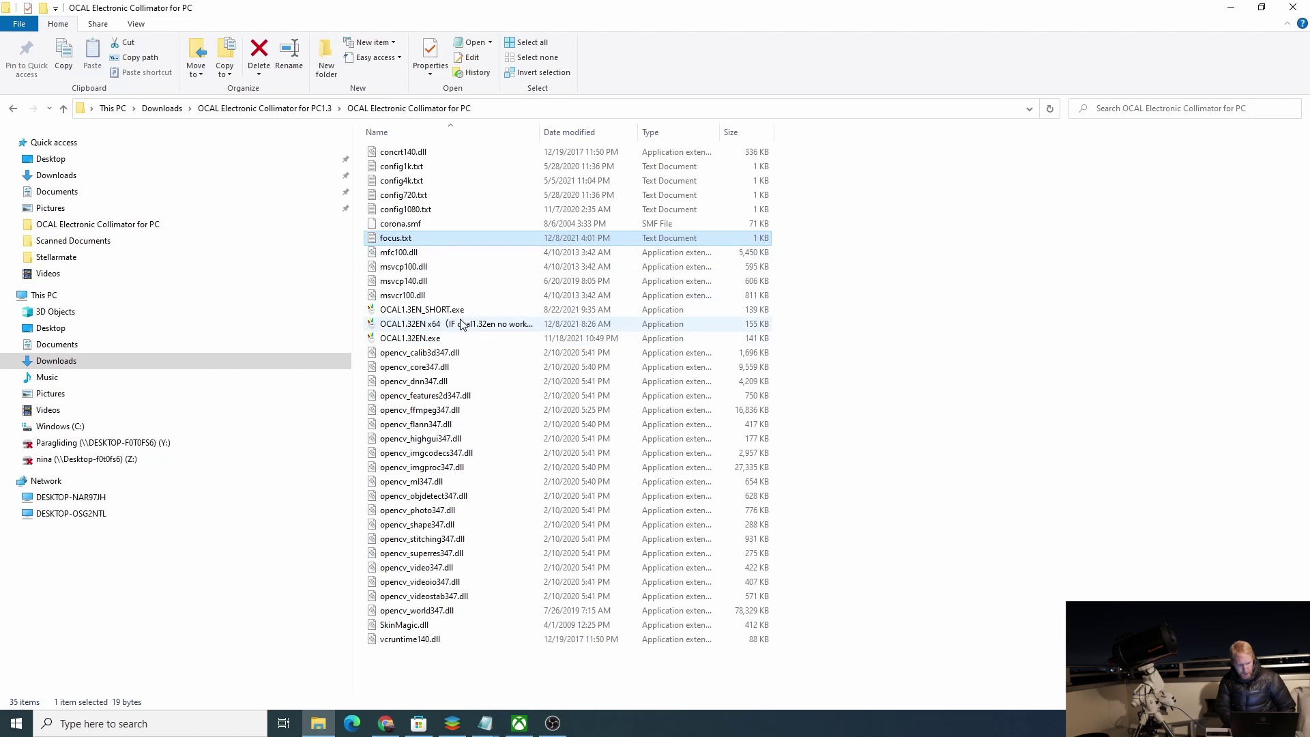
pyautogui.doubleClick(410, 339)
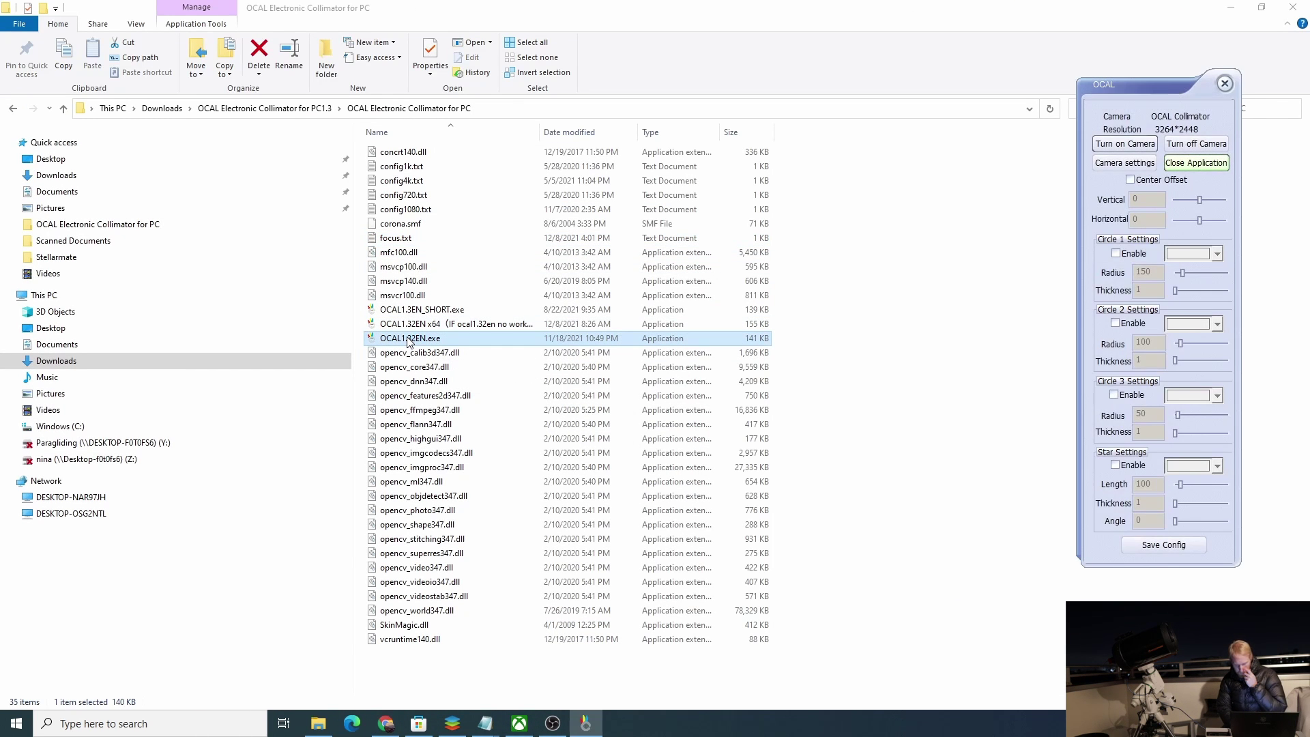
pyautogui.click(1125, 143)
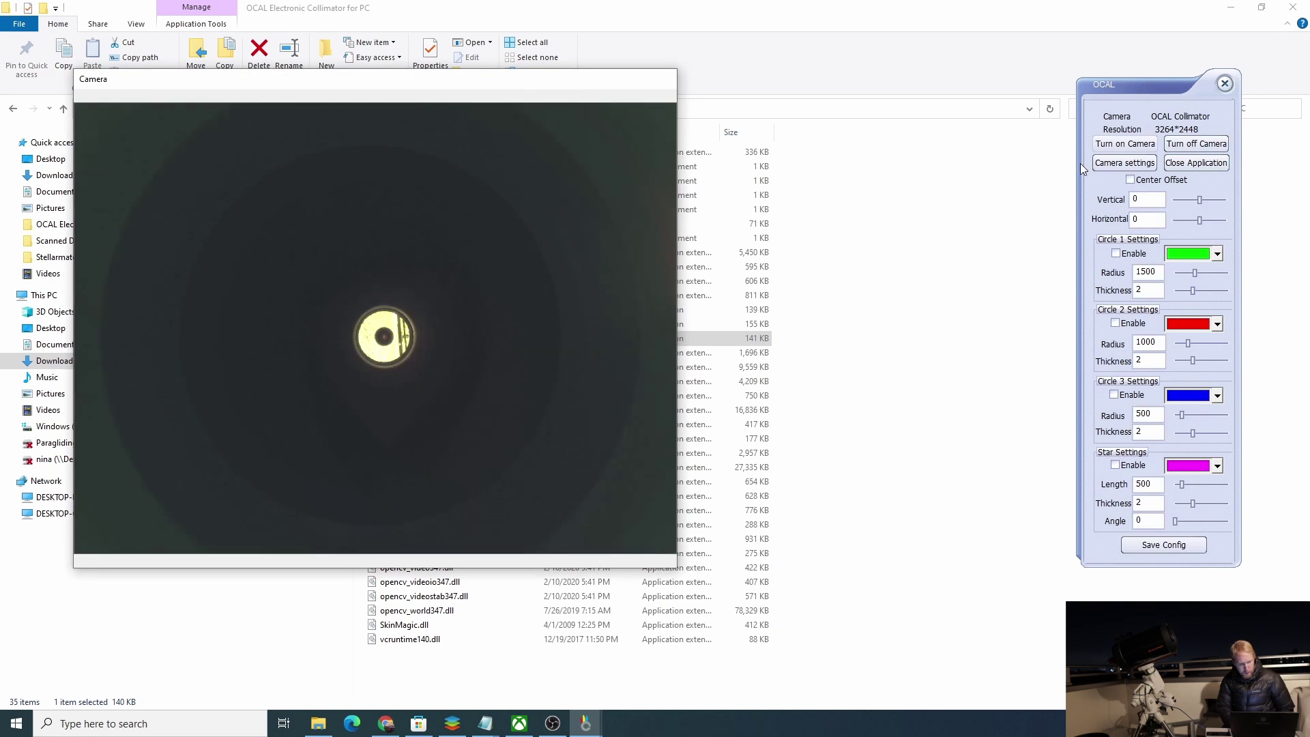
# - Bring up the Camera Control settings beside the camera image and enlarge the bright central reflection
pyautogui.click(1144, 164)
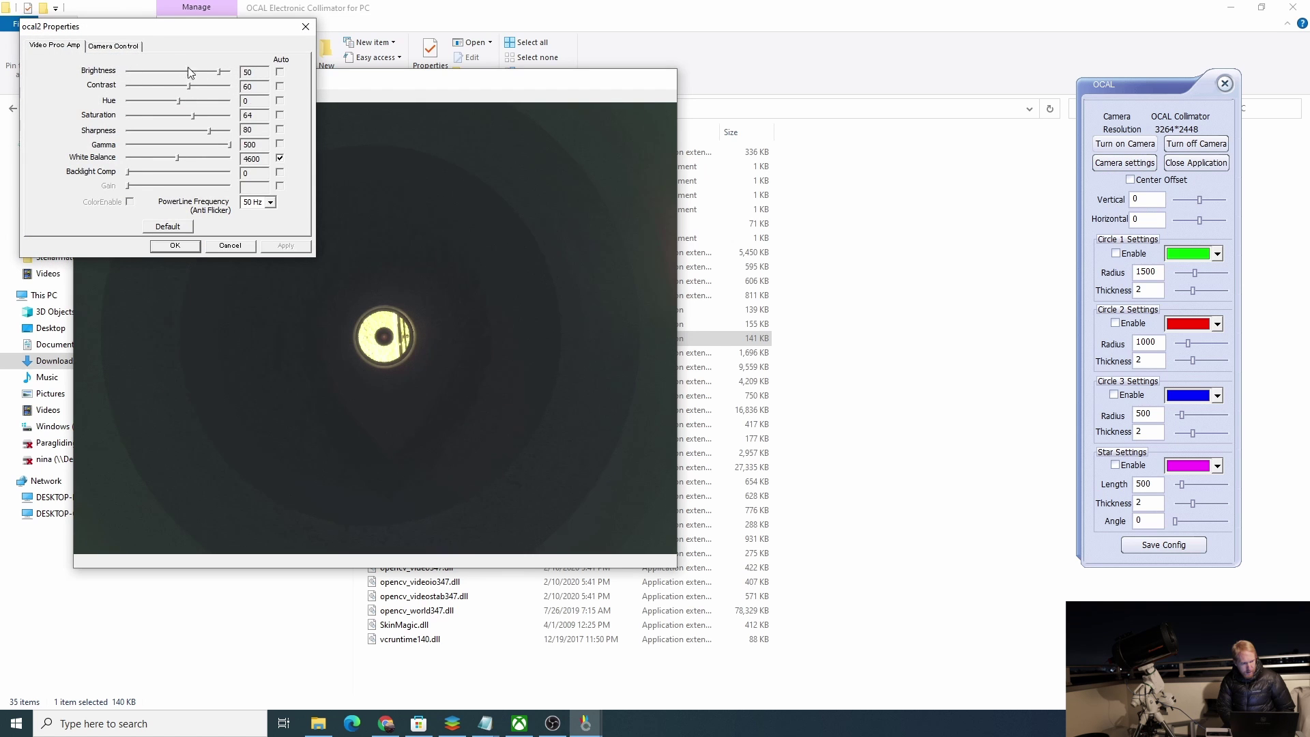
pyautogui.click(123, 46)
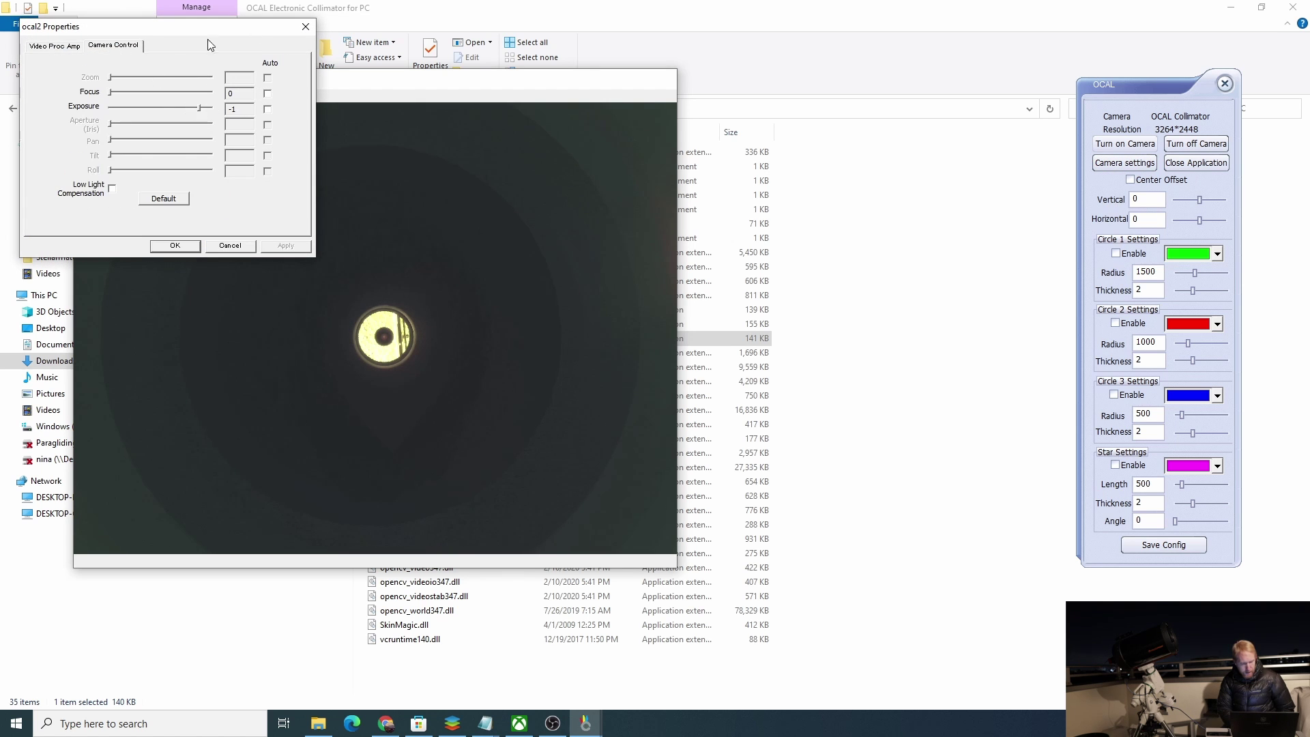
pyautogui.moveTo(162, 36); pyautogui.dragTo(942, 233)
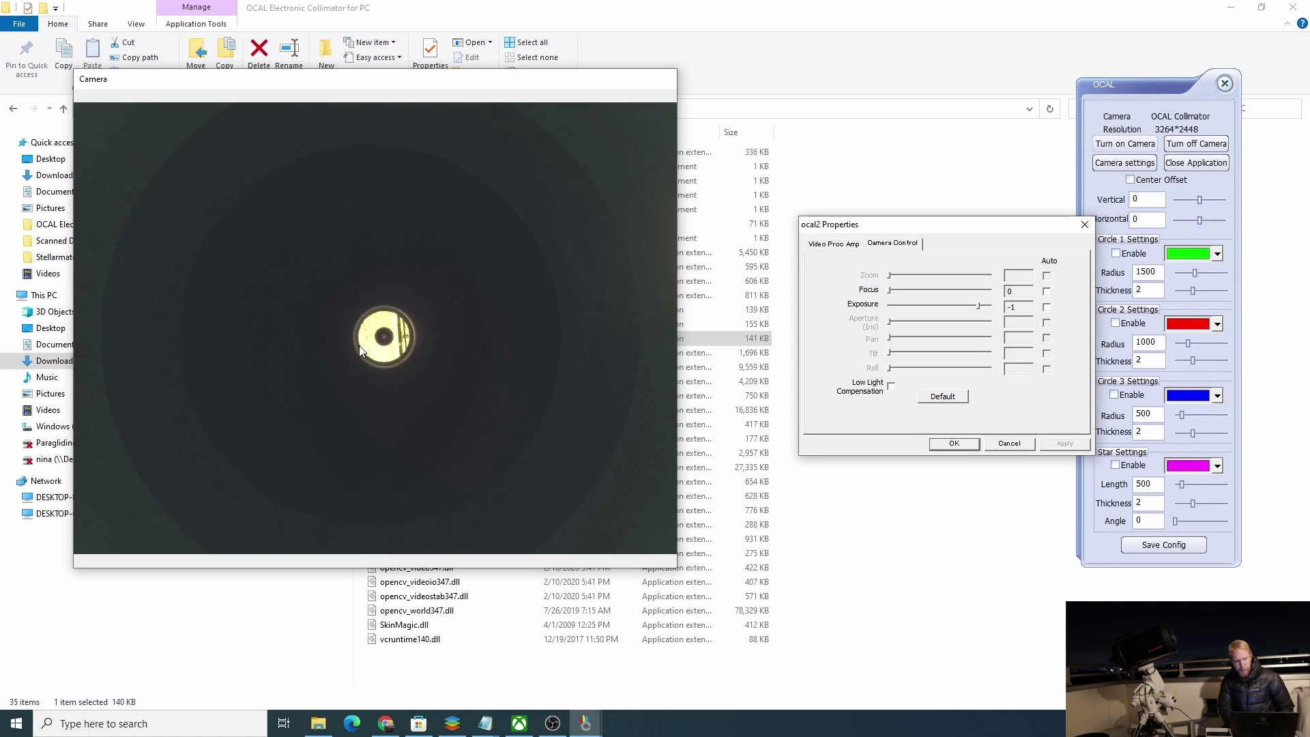
pyautogui.click(401, 355)
pyautogui.click(401, 355)
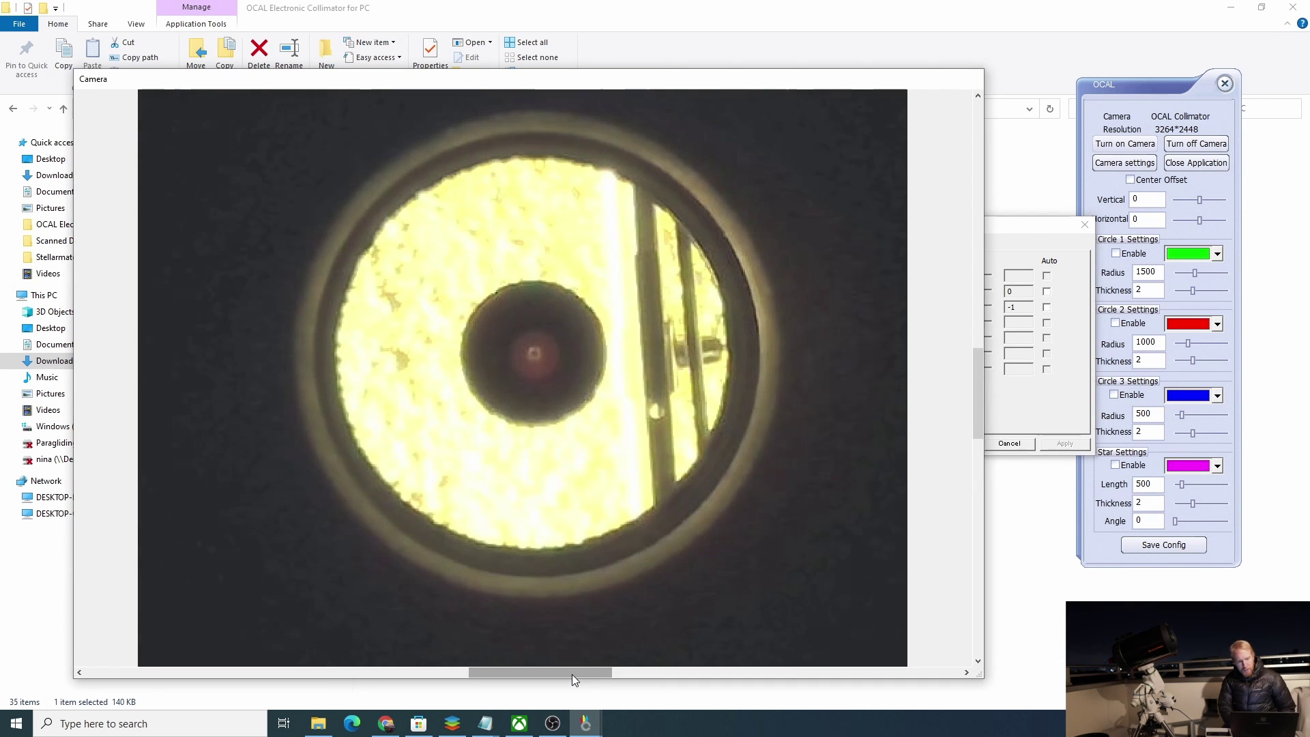
# - Review the camera's image and exposure settings, try a focus value of 82, and cancel the changes
pyautogui.click(1014, 307)
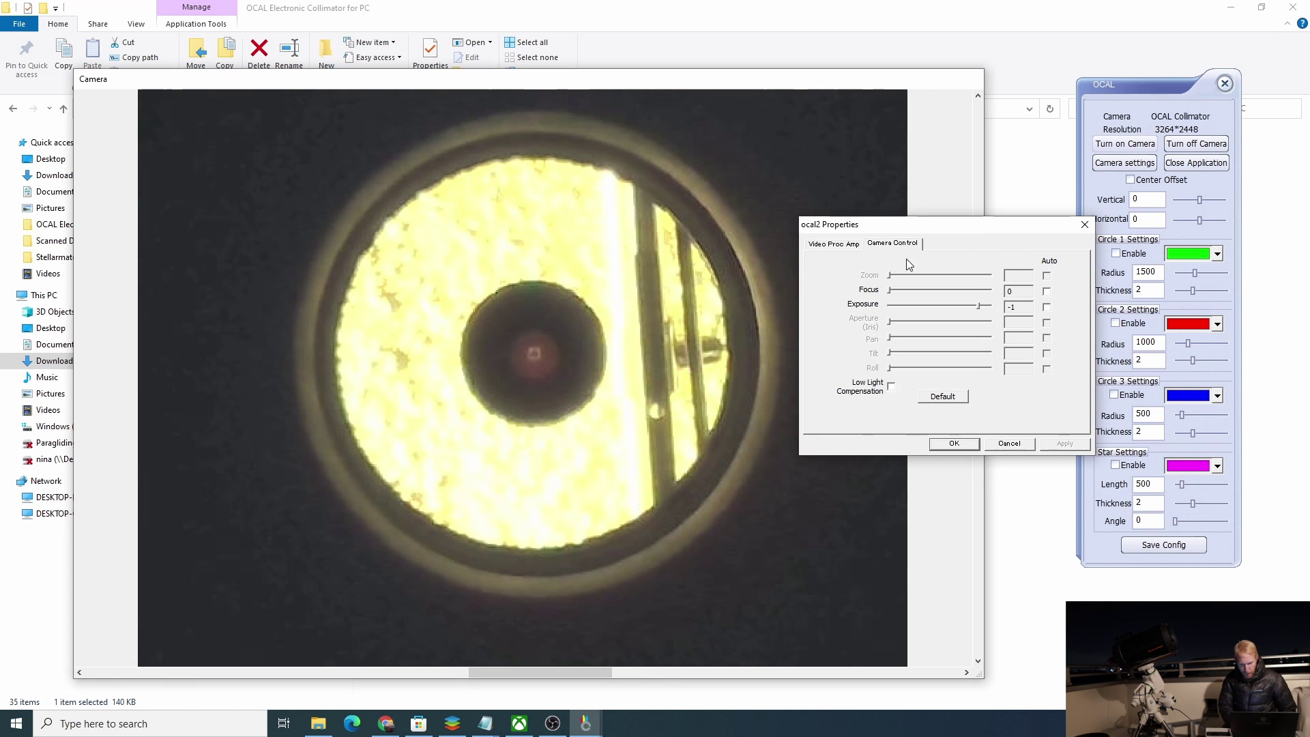
pyautogui.click(832, 245)
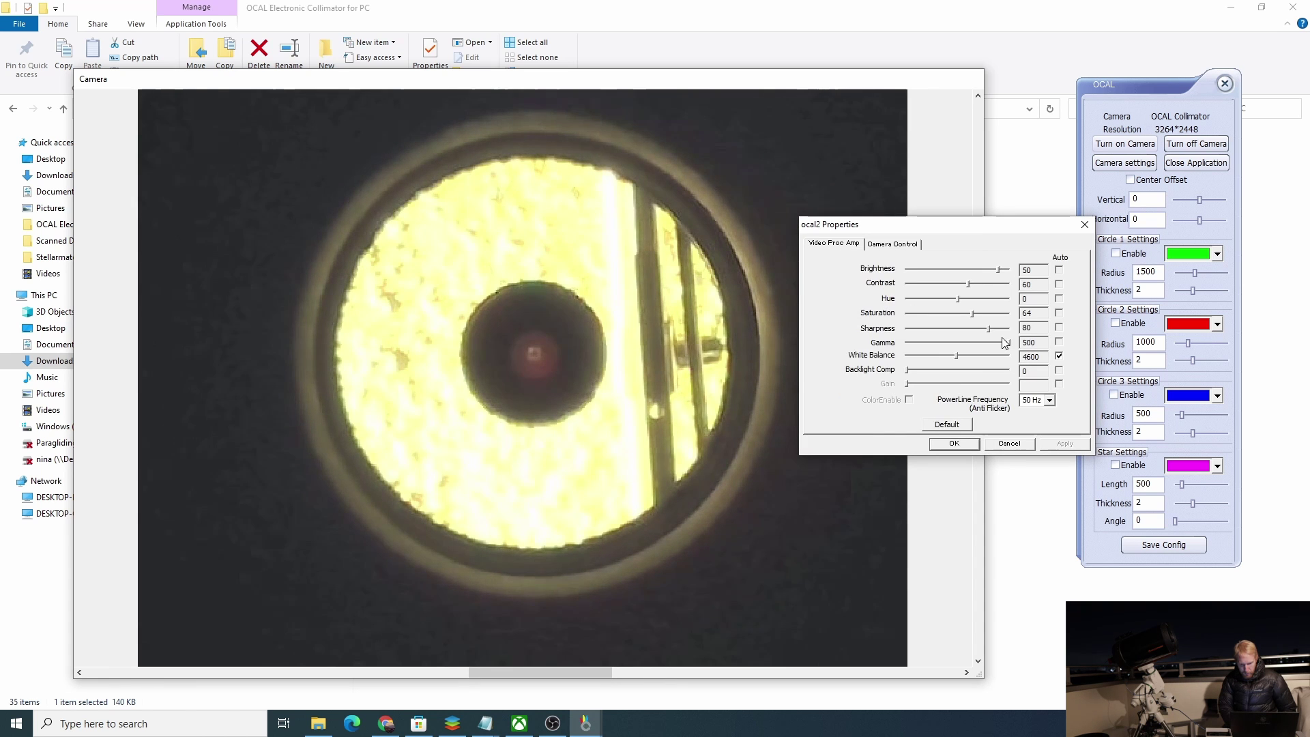
pyautogui.click(895, 243)
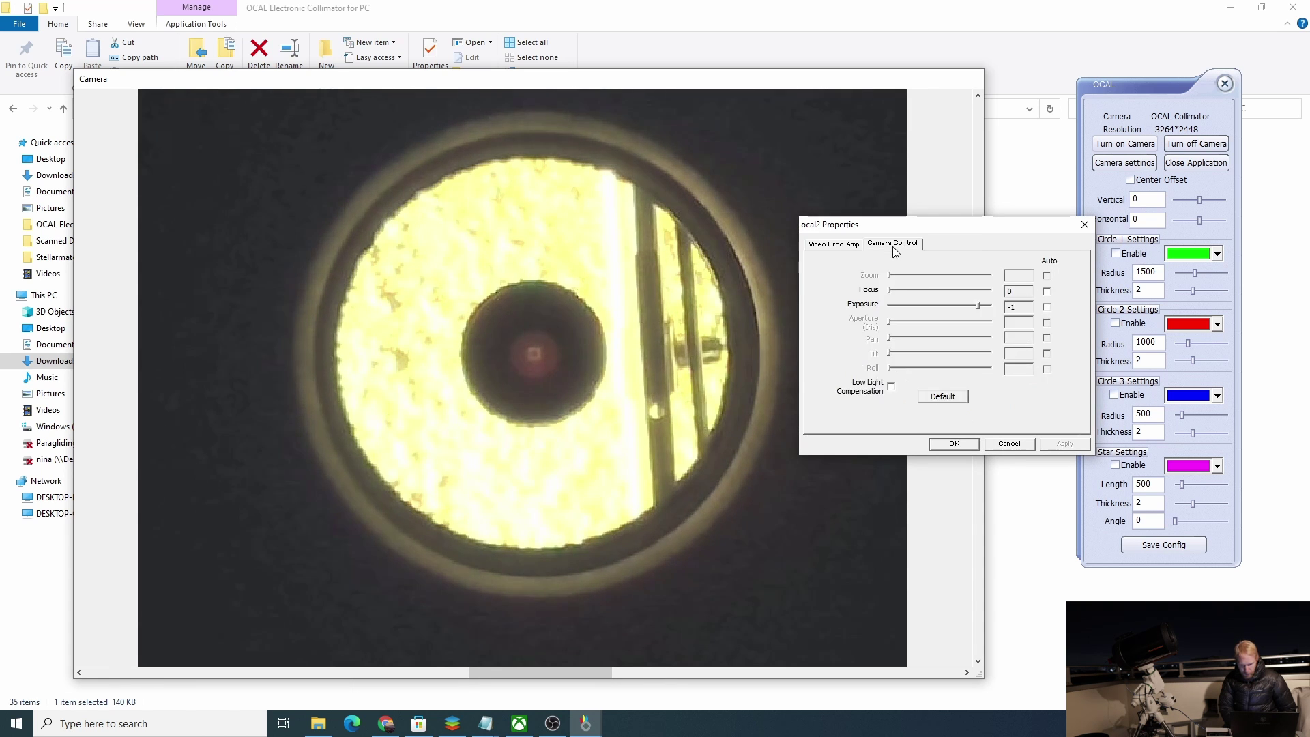
pyautogui.moveTo(892, 295)
pyautogui.mouseDown()
pyautogui.moveTo(928, 295)
pyautogui.moveTo(898, 288)
pyautogui.mouseUp()
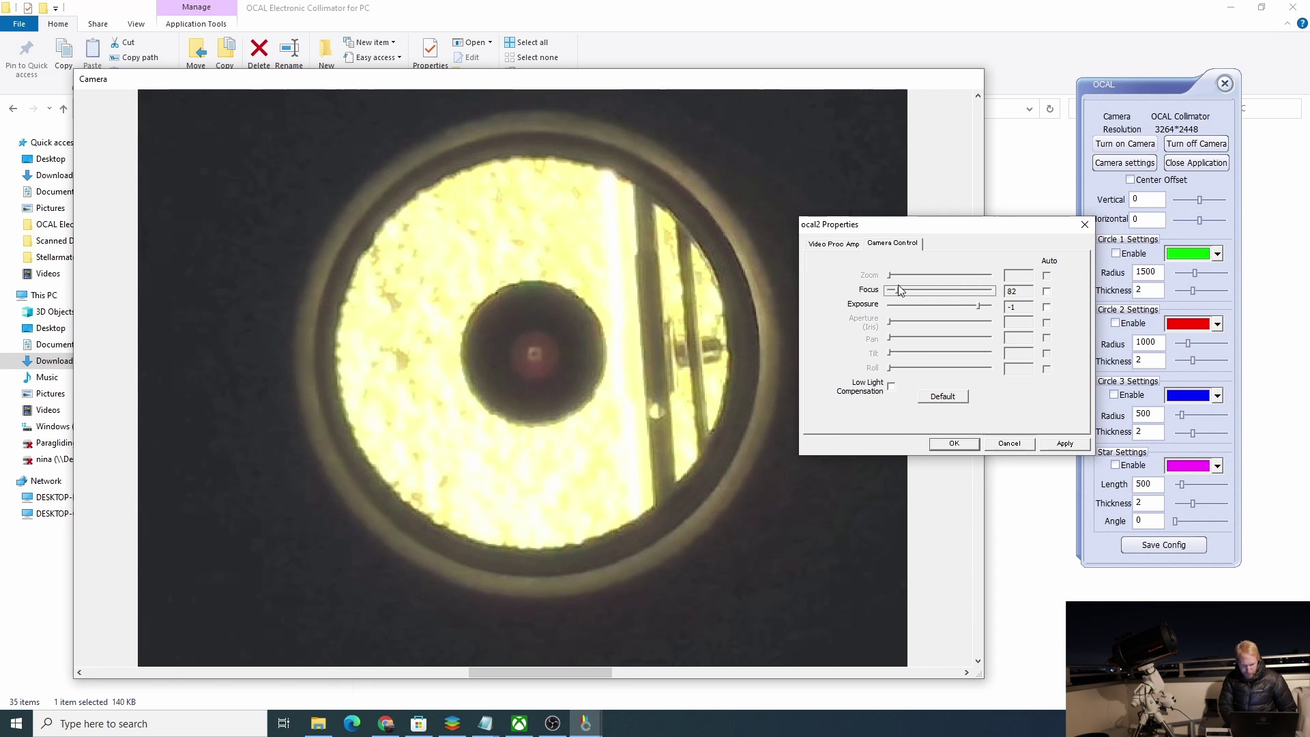
pyautogui.click(830, 243)
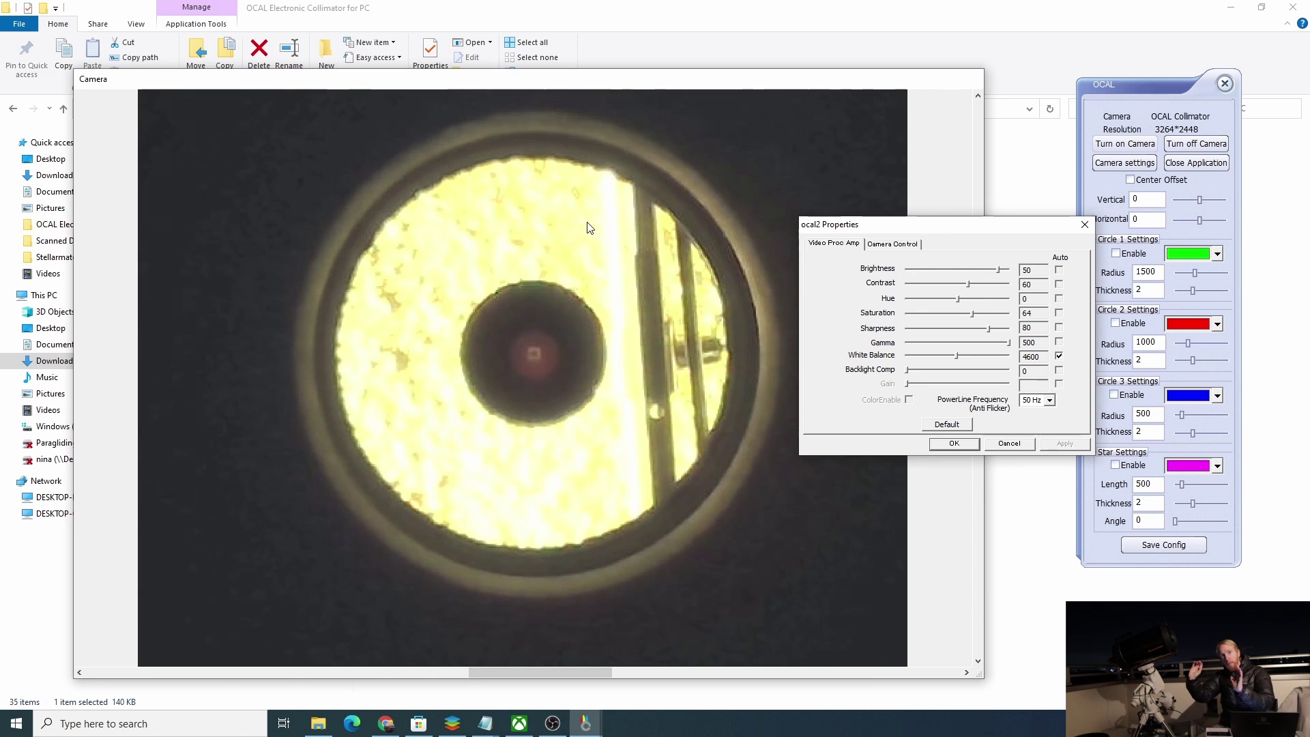
pyautogui.click(1009, 444)
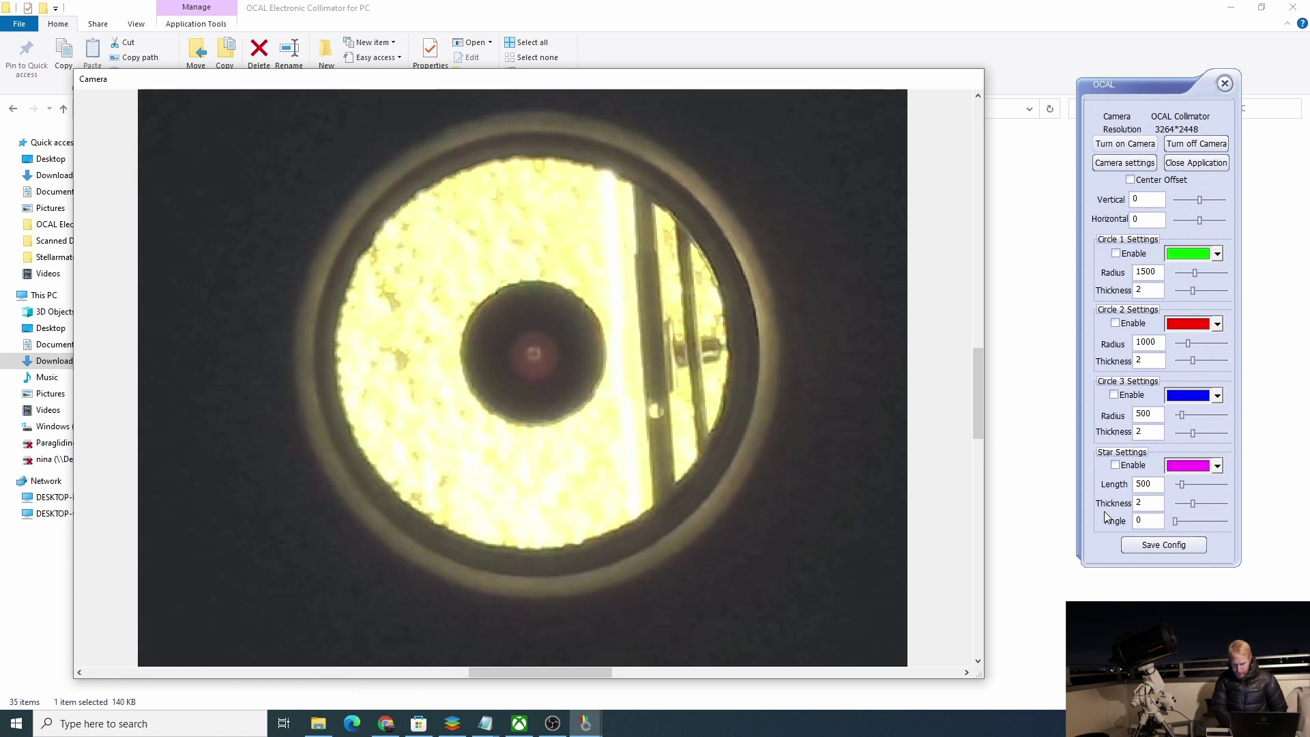
# - Enable Circle 1 with a radius of 261 and enable the star crosshair over the camera image
pyautogui.click(1118, 255)
pyautogui.moveTo(1195, 273); pyautogui.dragTo(1179, 274)
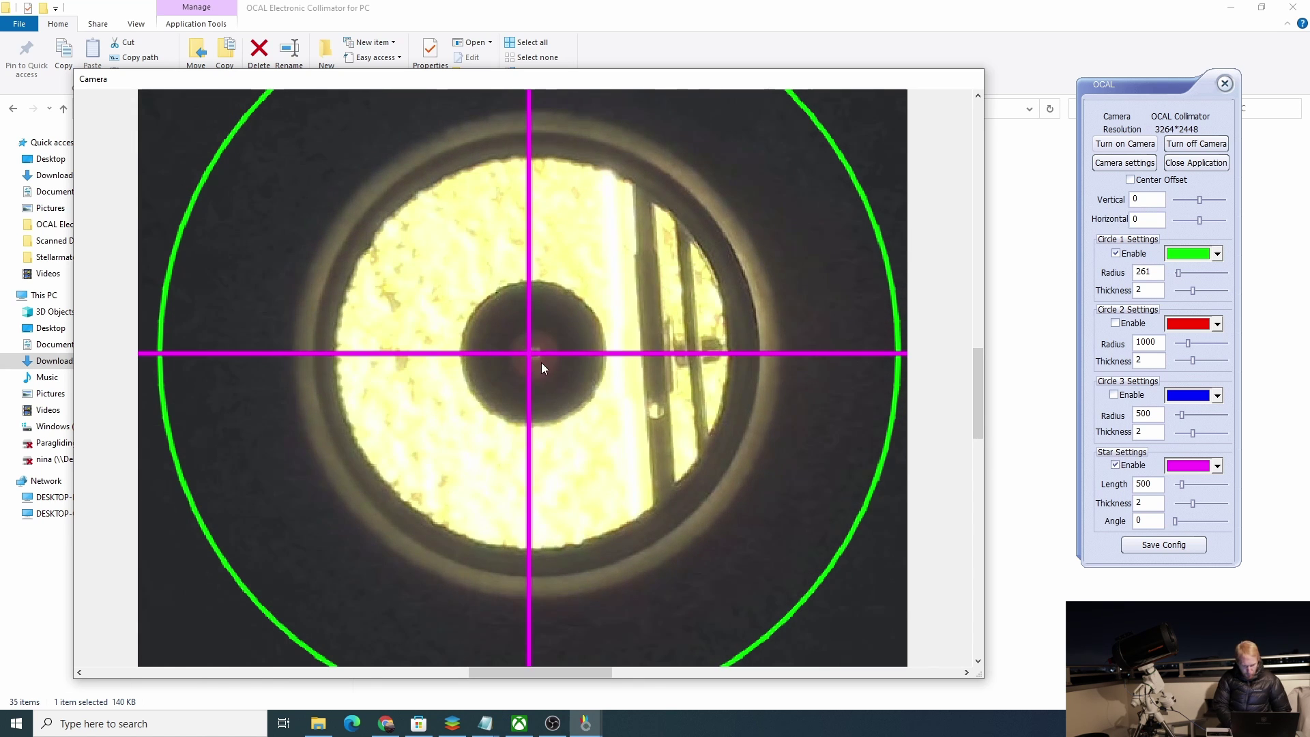
# - Enable the center offset, try a vertical offset of -6, and return the vertical offset to 0
pyautogui.click(1130, 180)
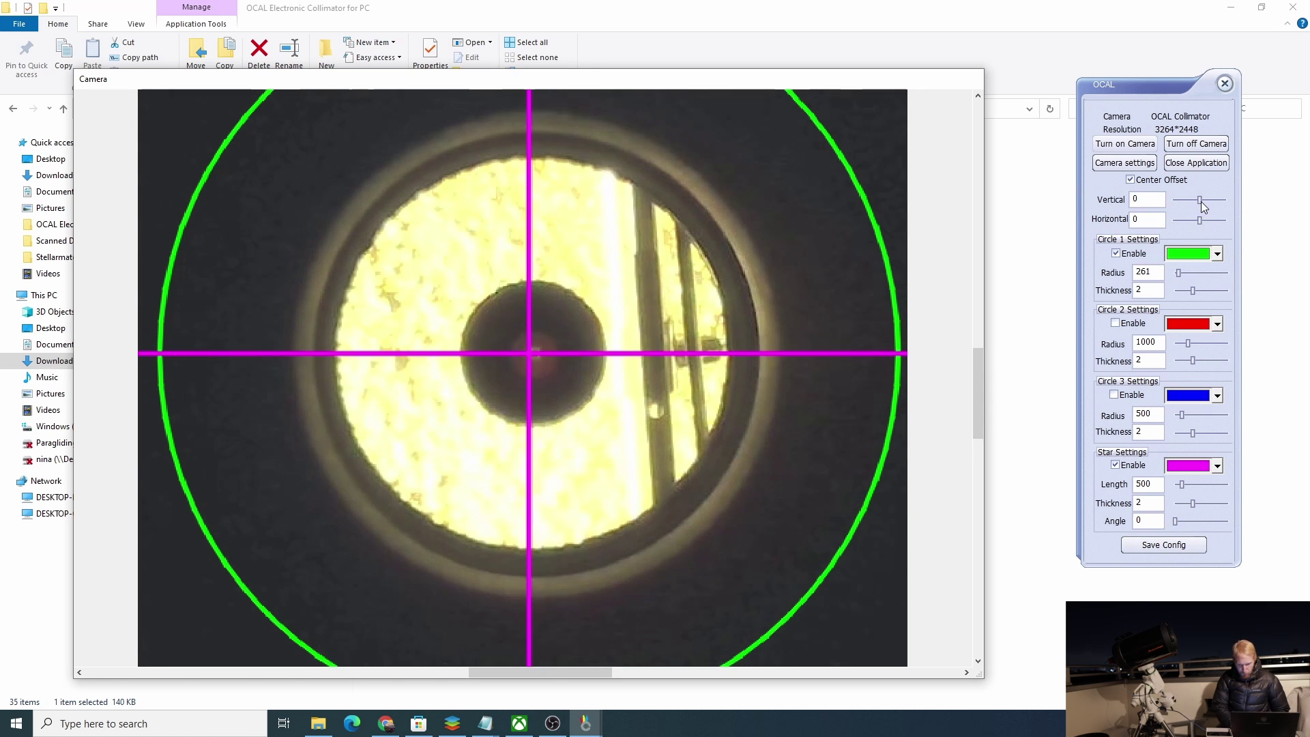
pyautogui.moveTo(1201, 202); pyautogui.dragTo(1192, 205)
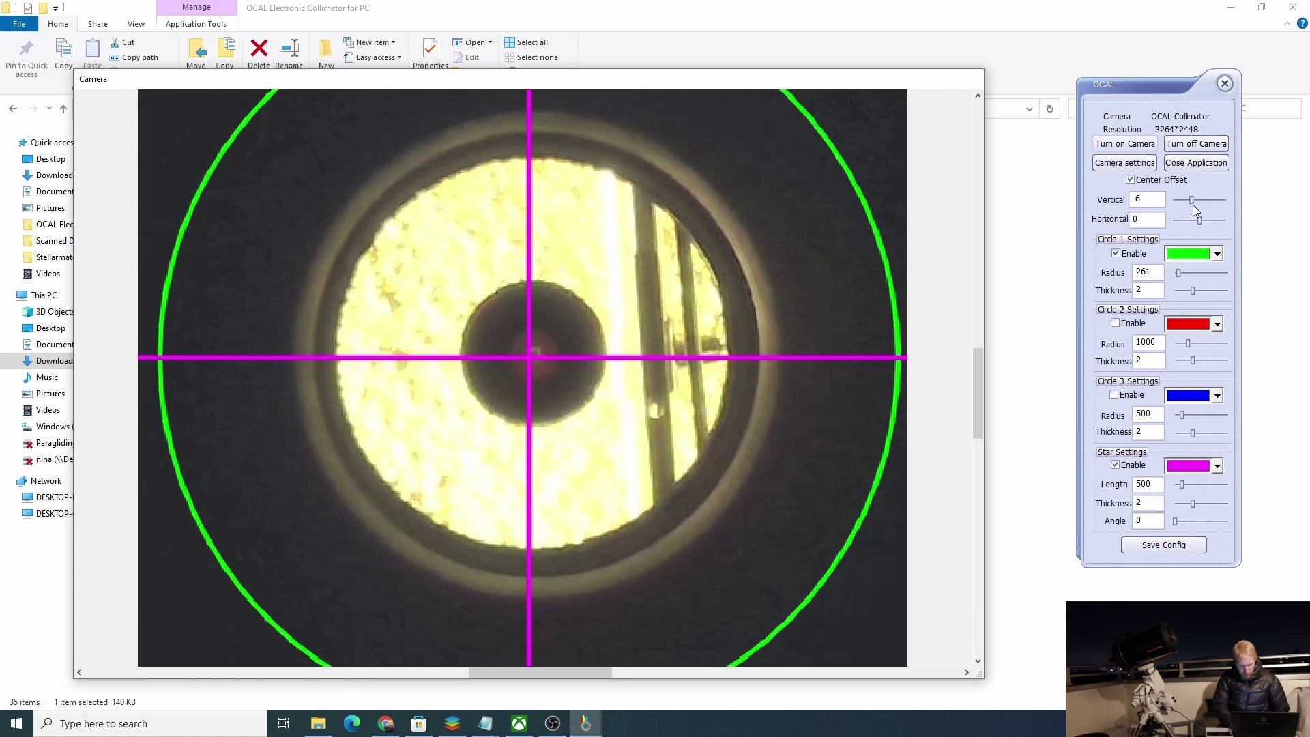
pyautogui.moveTo(1197, 206); pyautogui.dragTo(1201, 206)
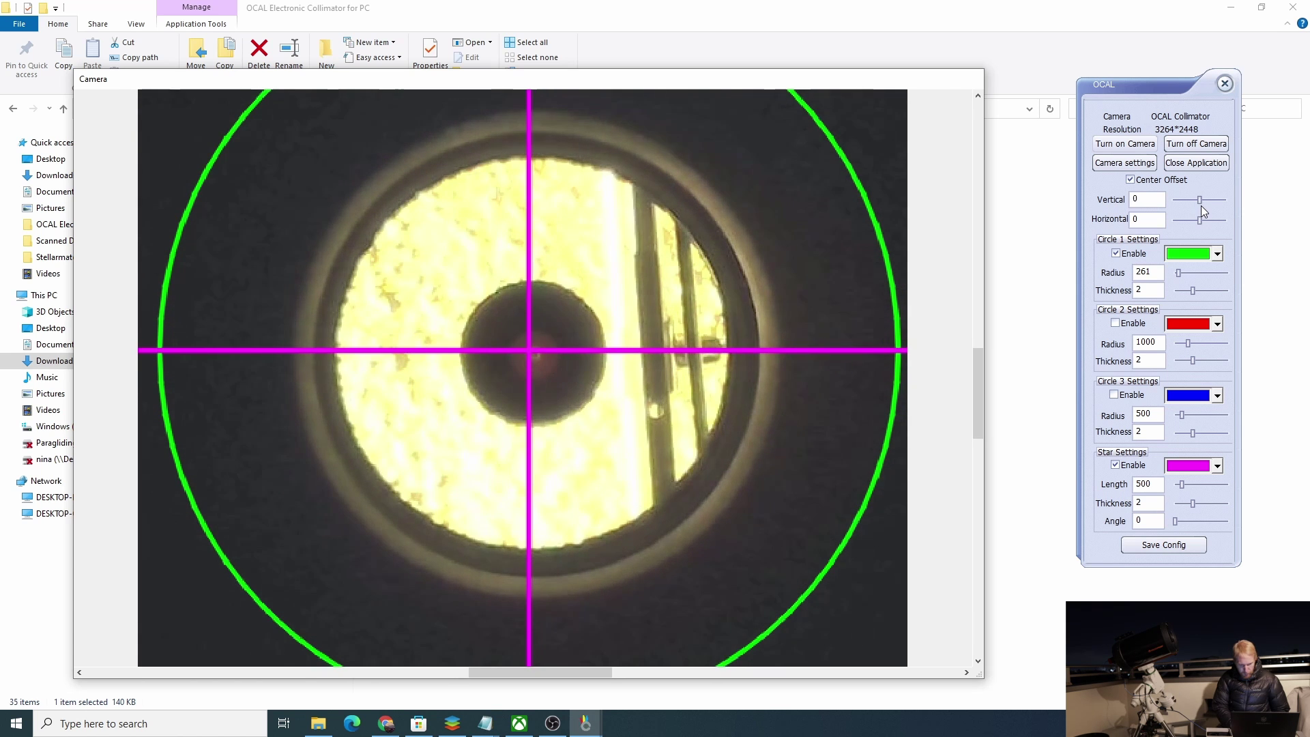
# - Set the line thickness of the star, Circle 2 and Circle 1 to 1, and set the horizontal center offset to 3
pyautogui.moveTo(1192, 503); pyautogui.dragTo(1173, 502)
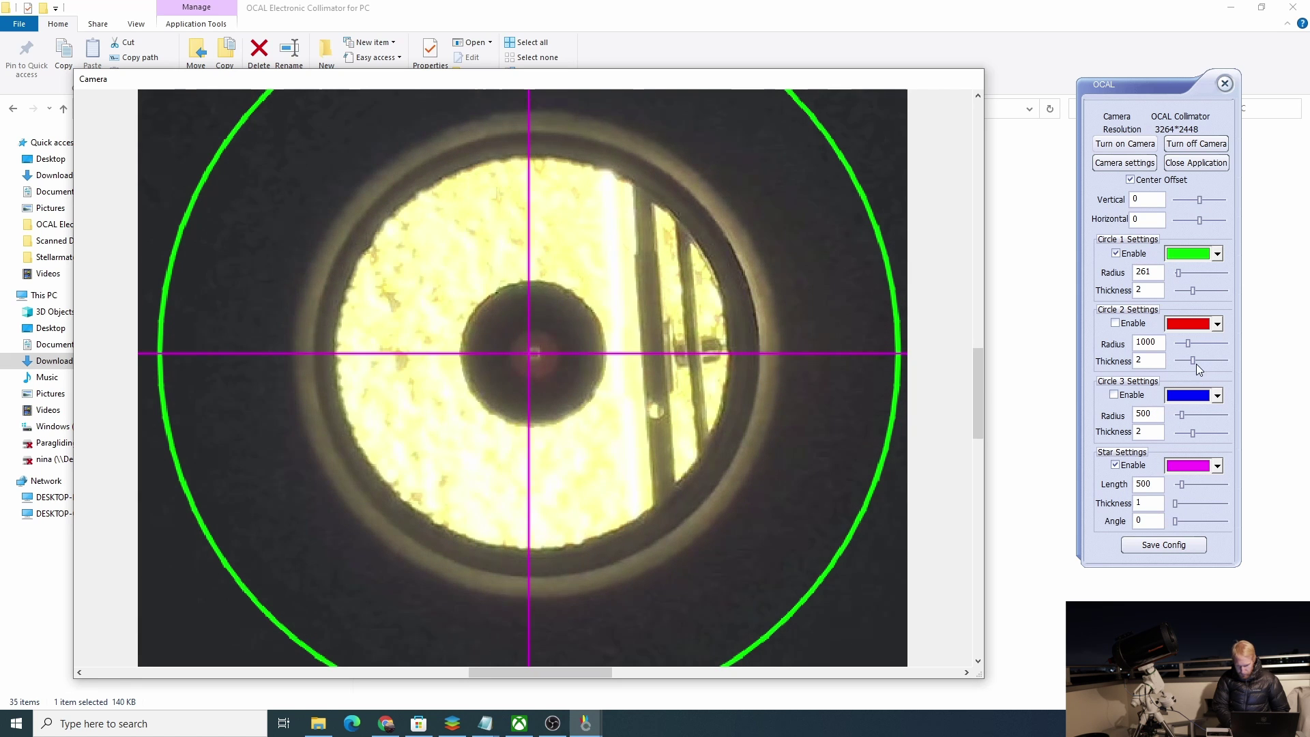
pyautogui.moveTo(1193, 361); pyautogui.dragTo(1175, 360)
pyautogui.moveTo(1192, 290); pyautogui.dragTo(1175, 290)
pyautogui.moveTo(1199, 220); pyautogui.dragTo(1203, 220)
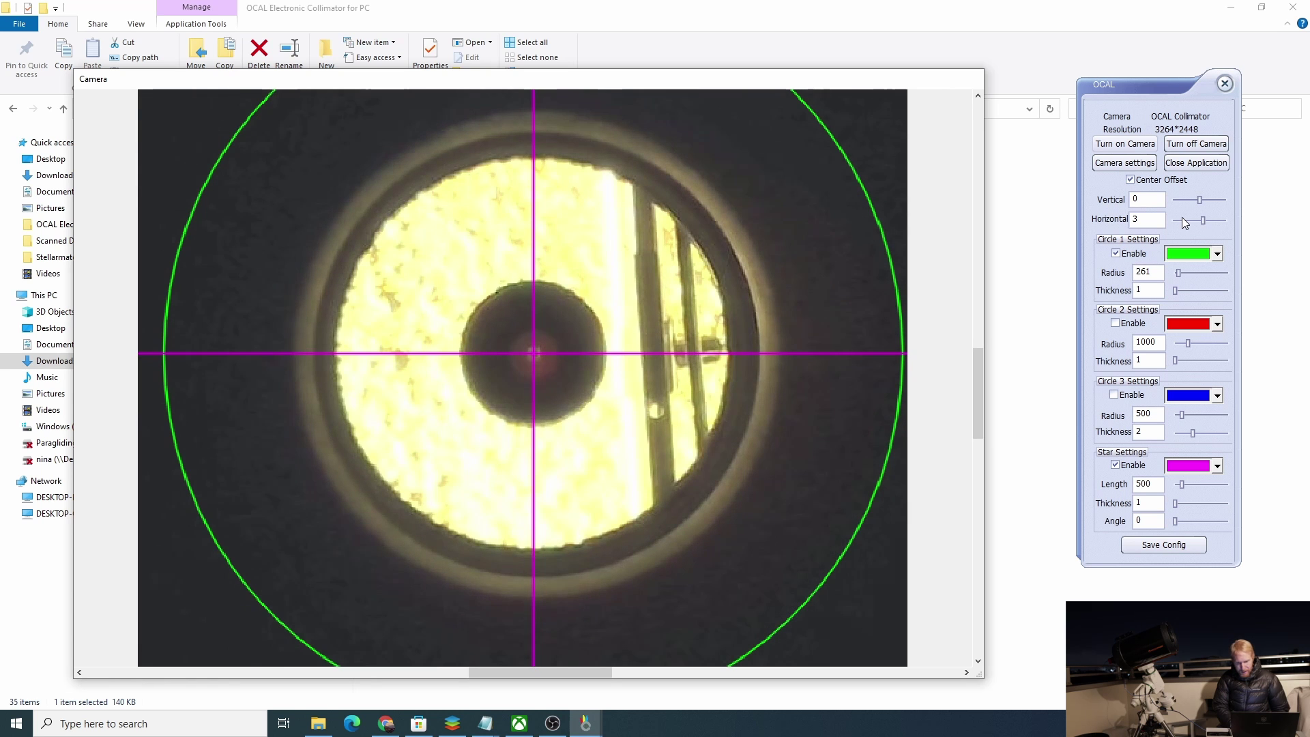
# - Hide the star crosshair and fit Circle 1 to the dark ring with radius 158, vertical offset 1 and horizontal offset 5
pyautogui.click(1116, 465)
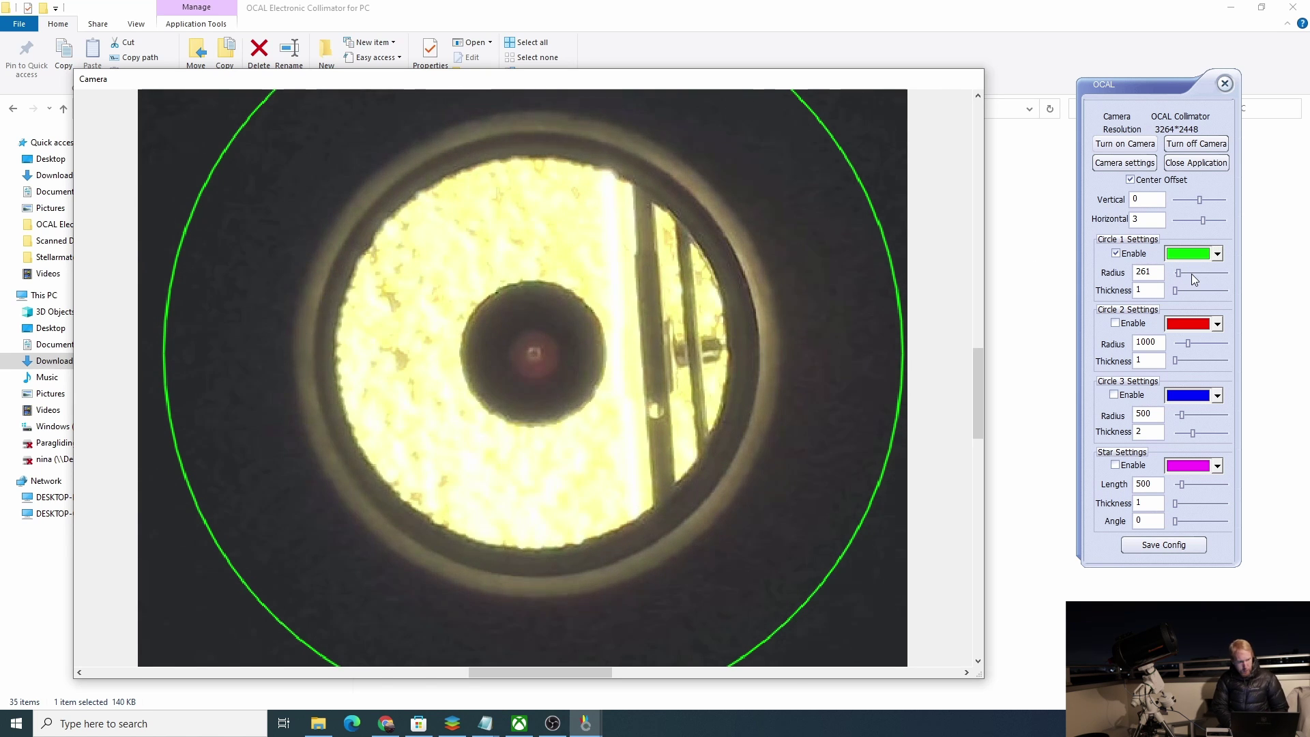
pyautogui.scroll(-2, 1191, 273)
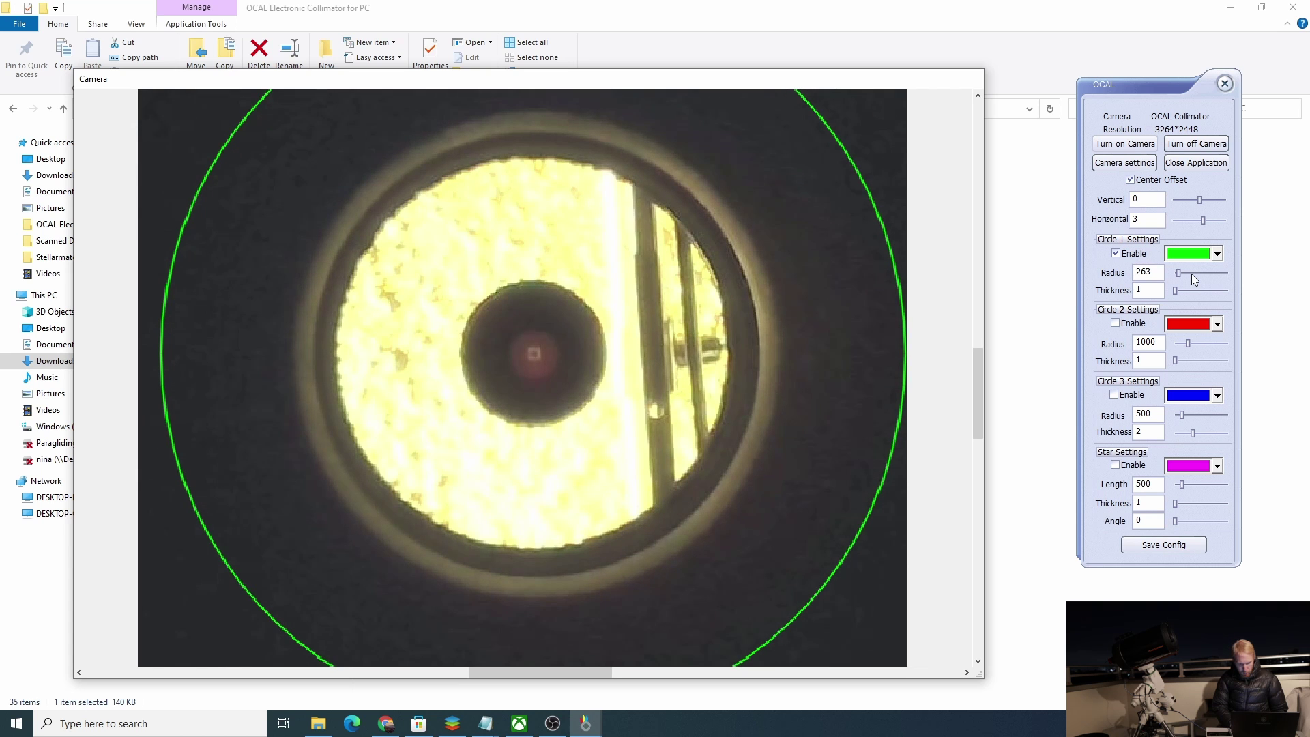
pyautogui.scroll(13, 1192, 273)
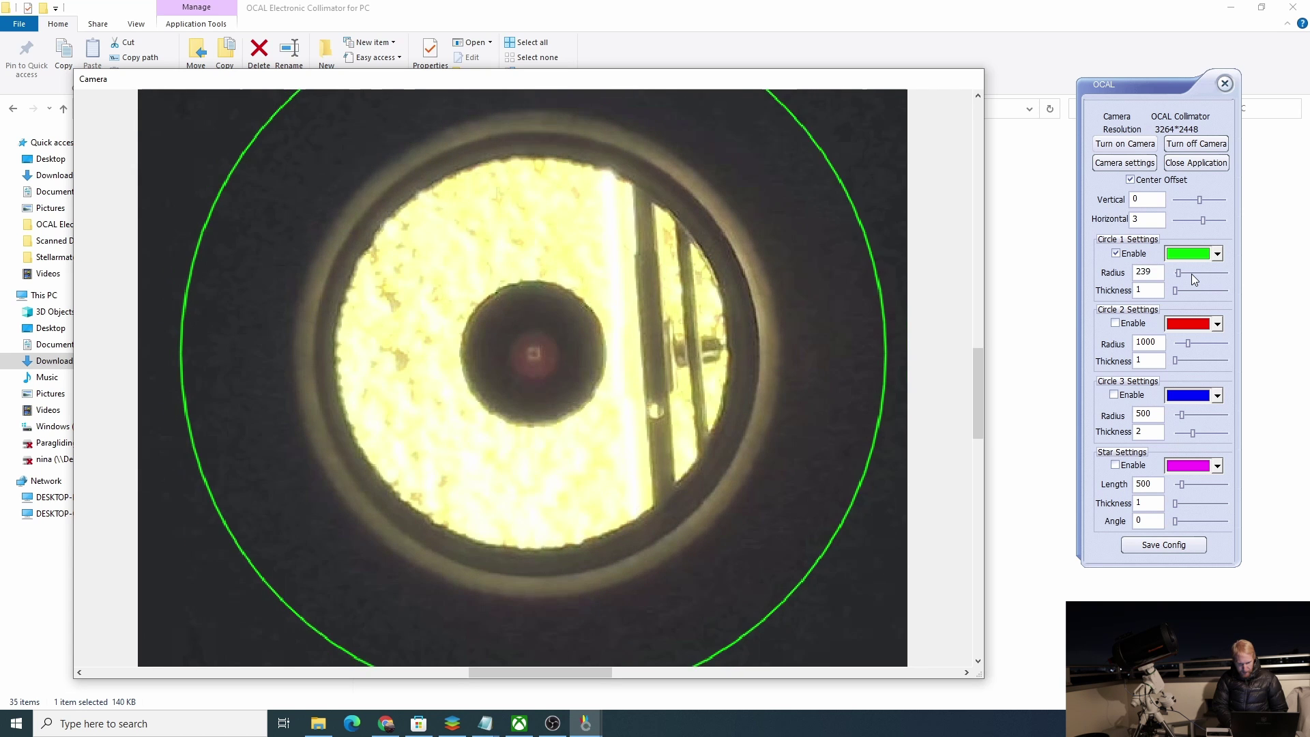
pyautogui.scroll(8, 1191, 273)
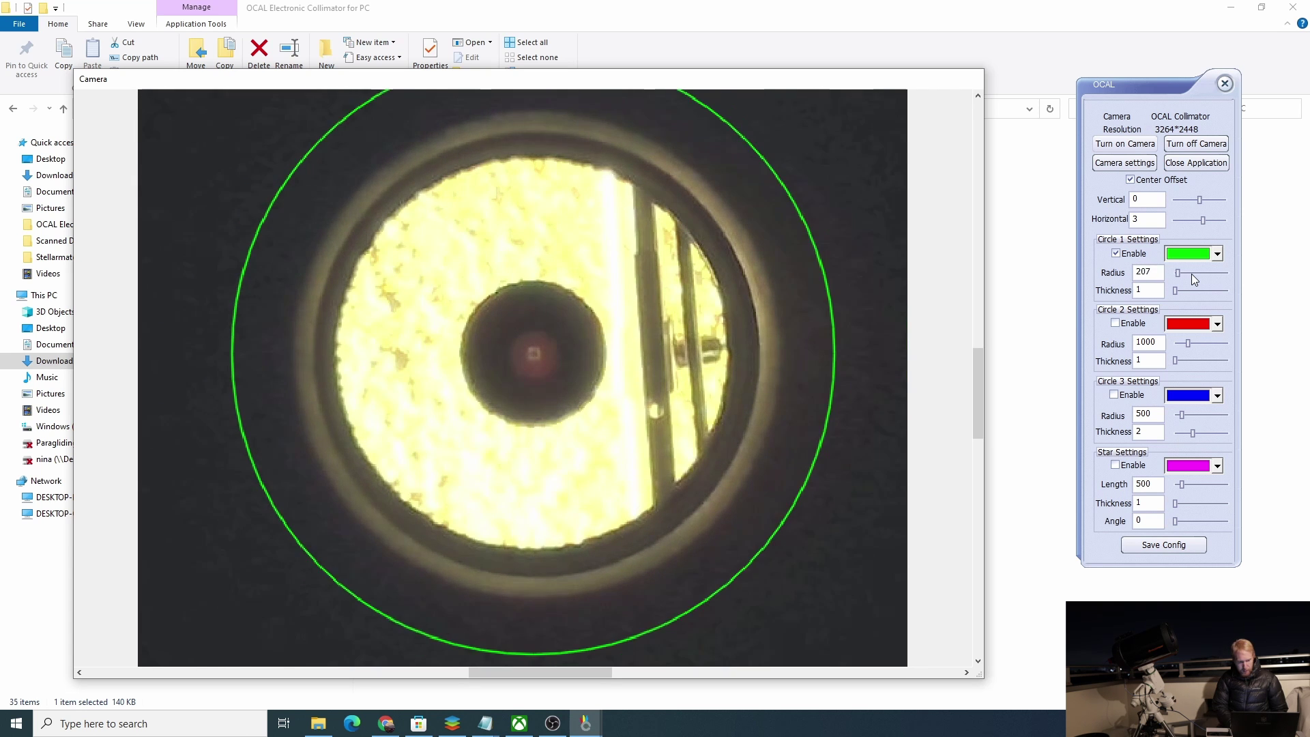
pyautogui.scroll(7, 1191, 273)
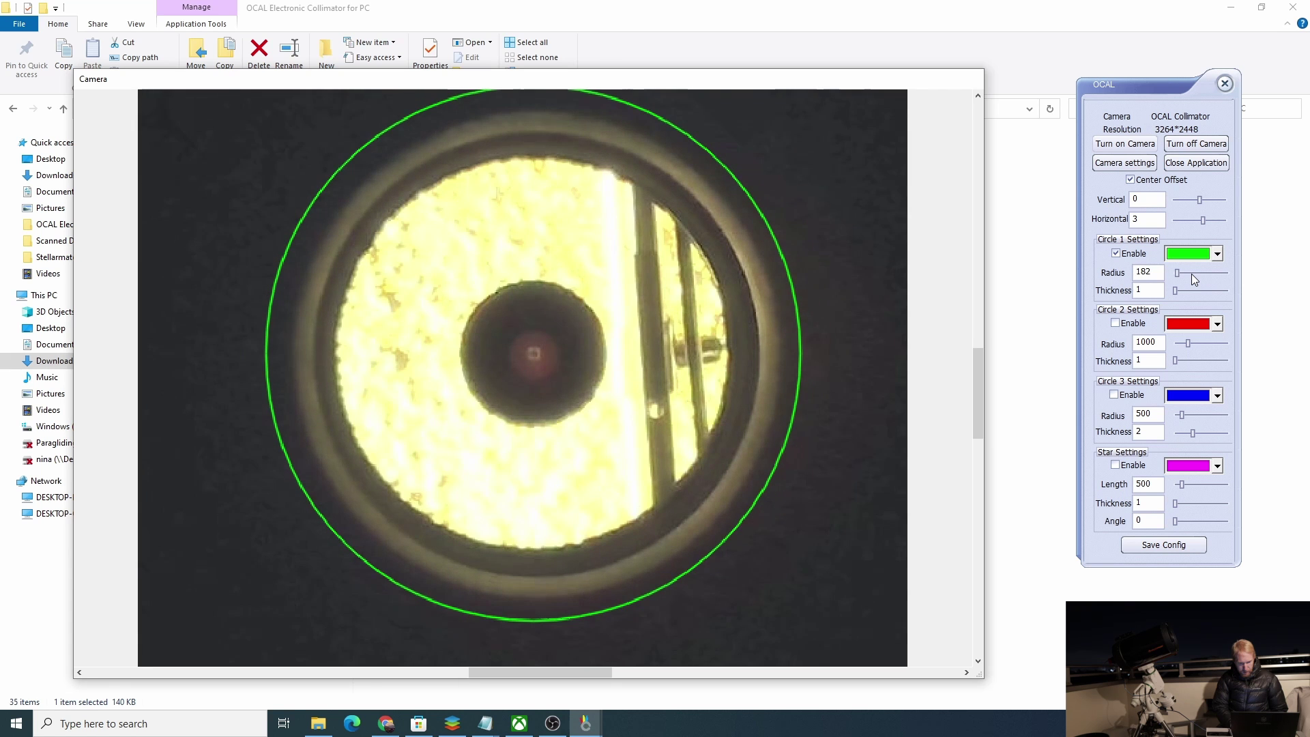
pyautogui.scroll(5, 1191, 273)
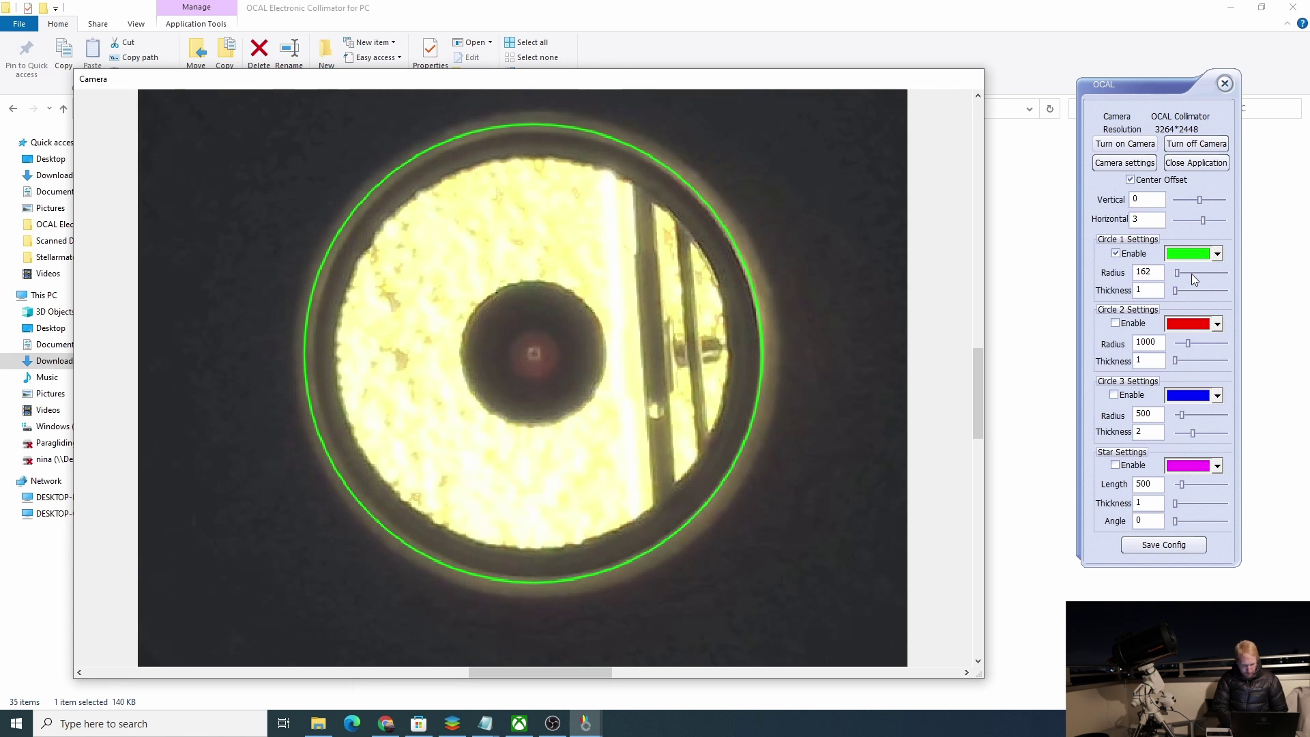
pyautogui.scroll(2, 1191, 273)
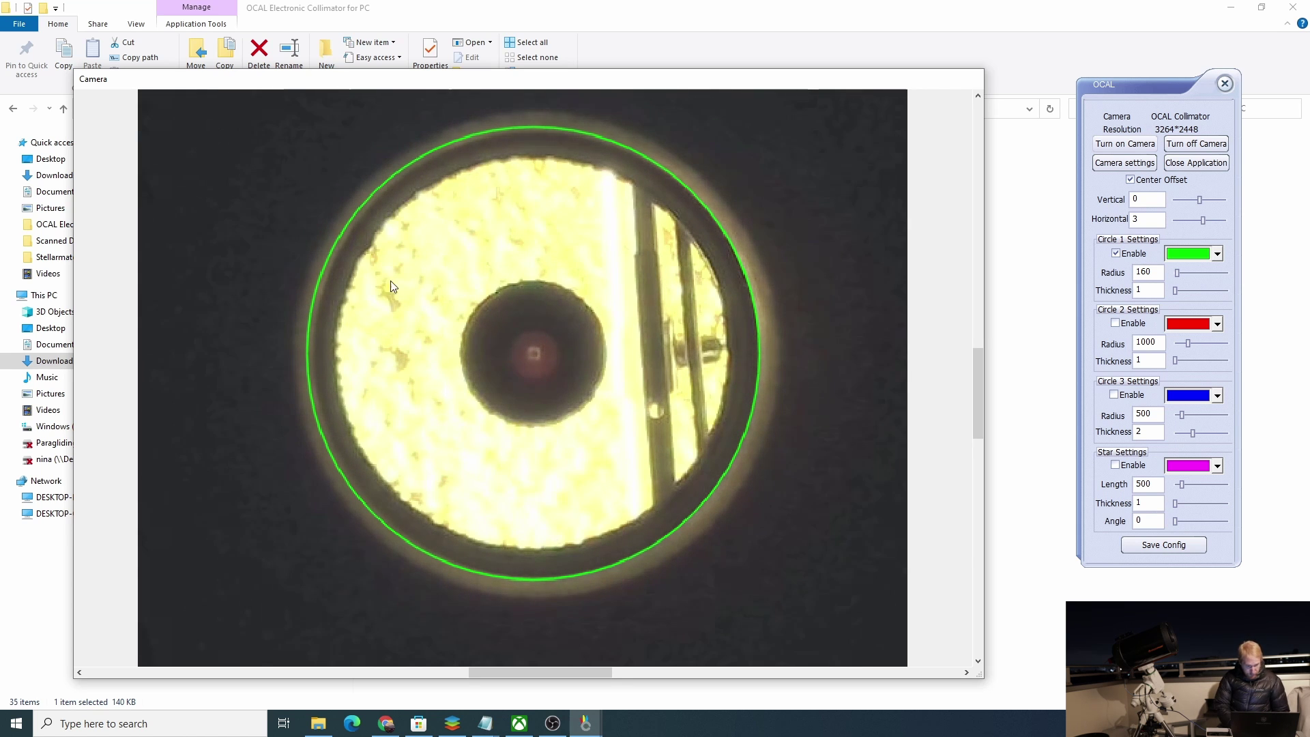
pyautogui.moveTo(1205, 227); pyautogui.dragTo(1209, 229)
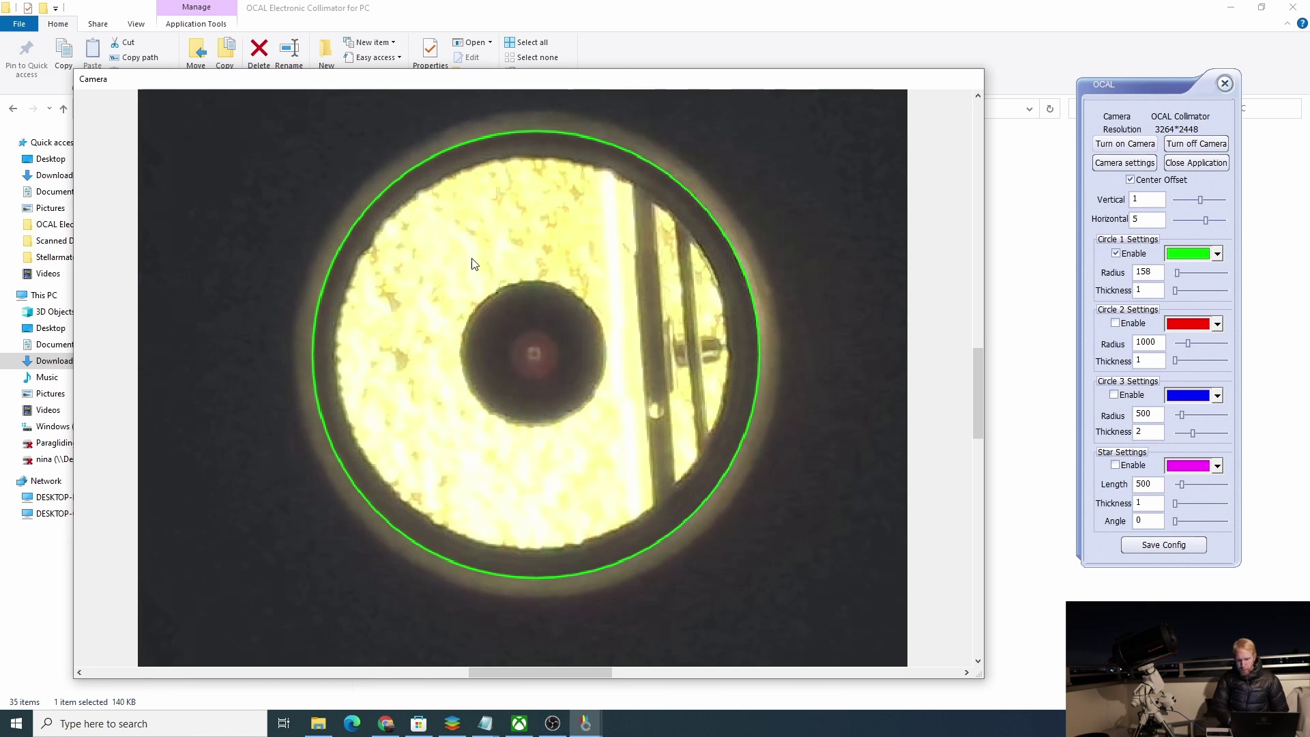
# - Enable Circle 2 and set its radius to 140 to fit the edge of the bright disc
pyautogui.click(1117, 323)
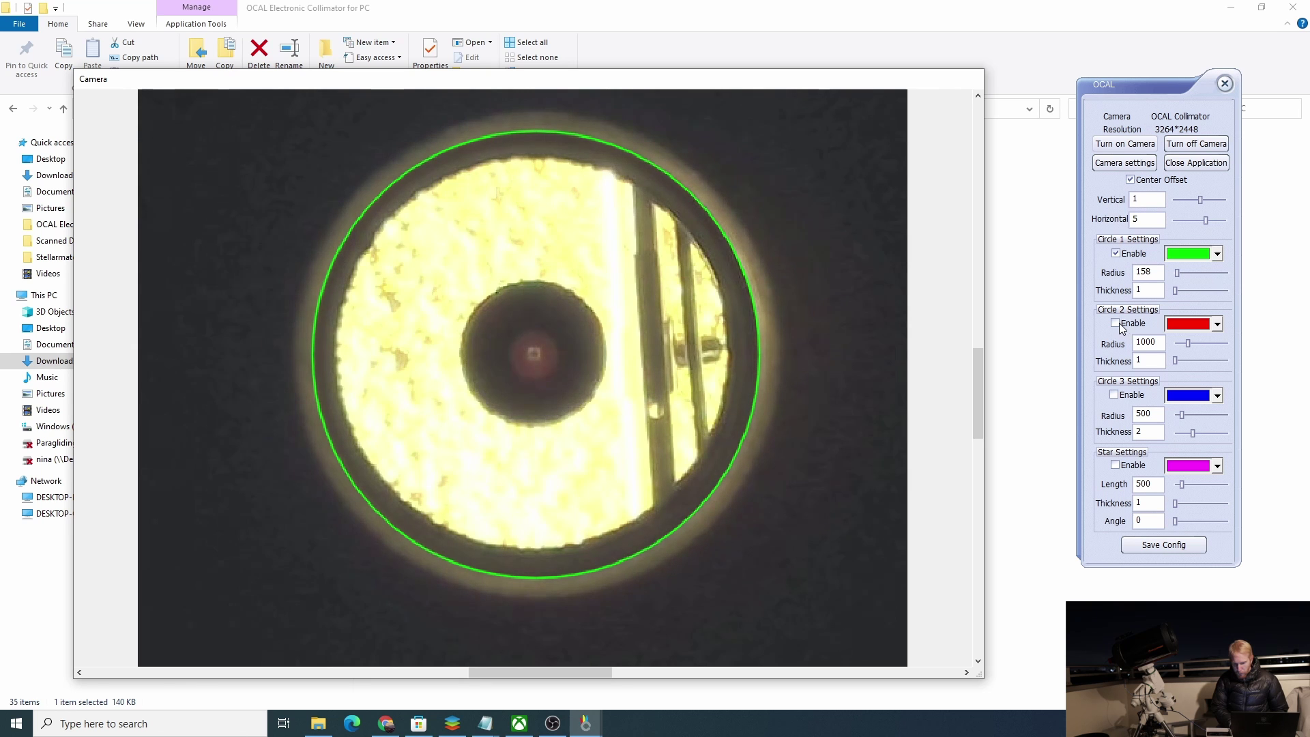
pyautogui.moveTo(1187, 350); pyautogui.dragTo(1179, 349)
pyautogui.doubleClick(1153, 344)
pyautogui.write('1')
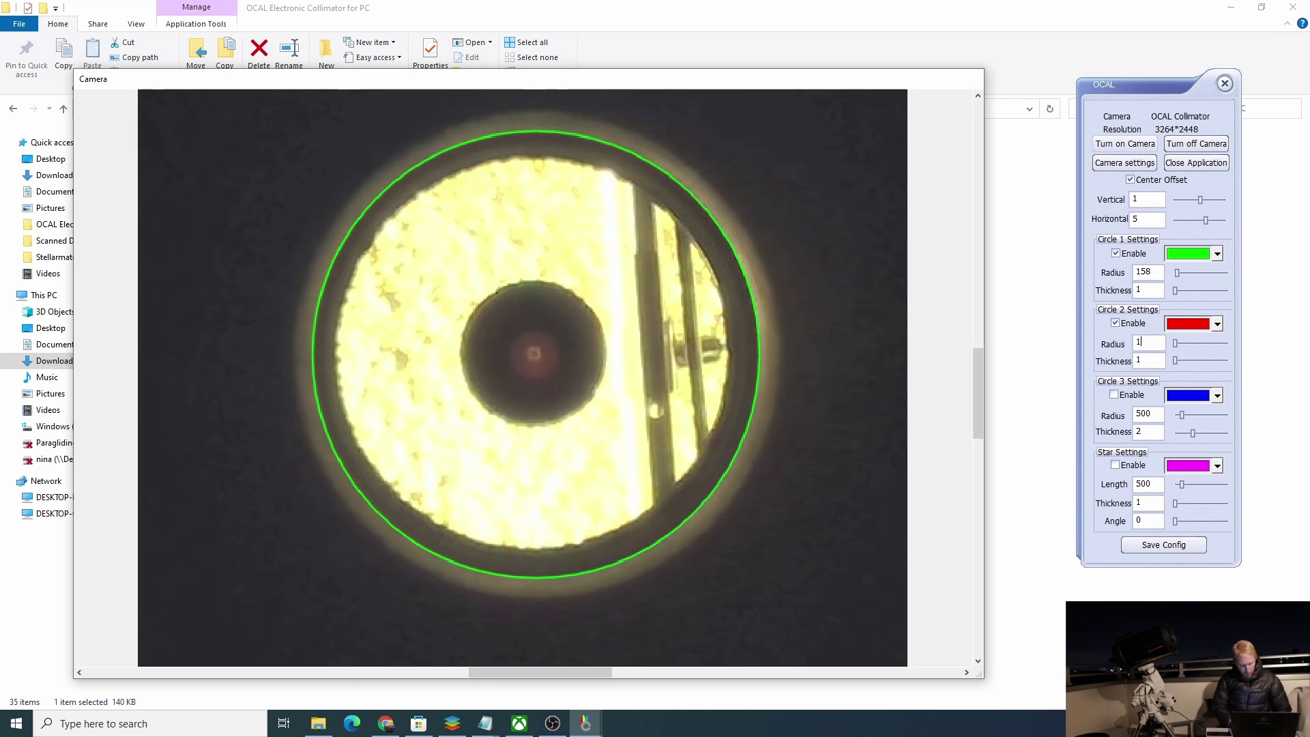
pyautogui.write('40')
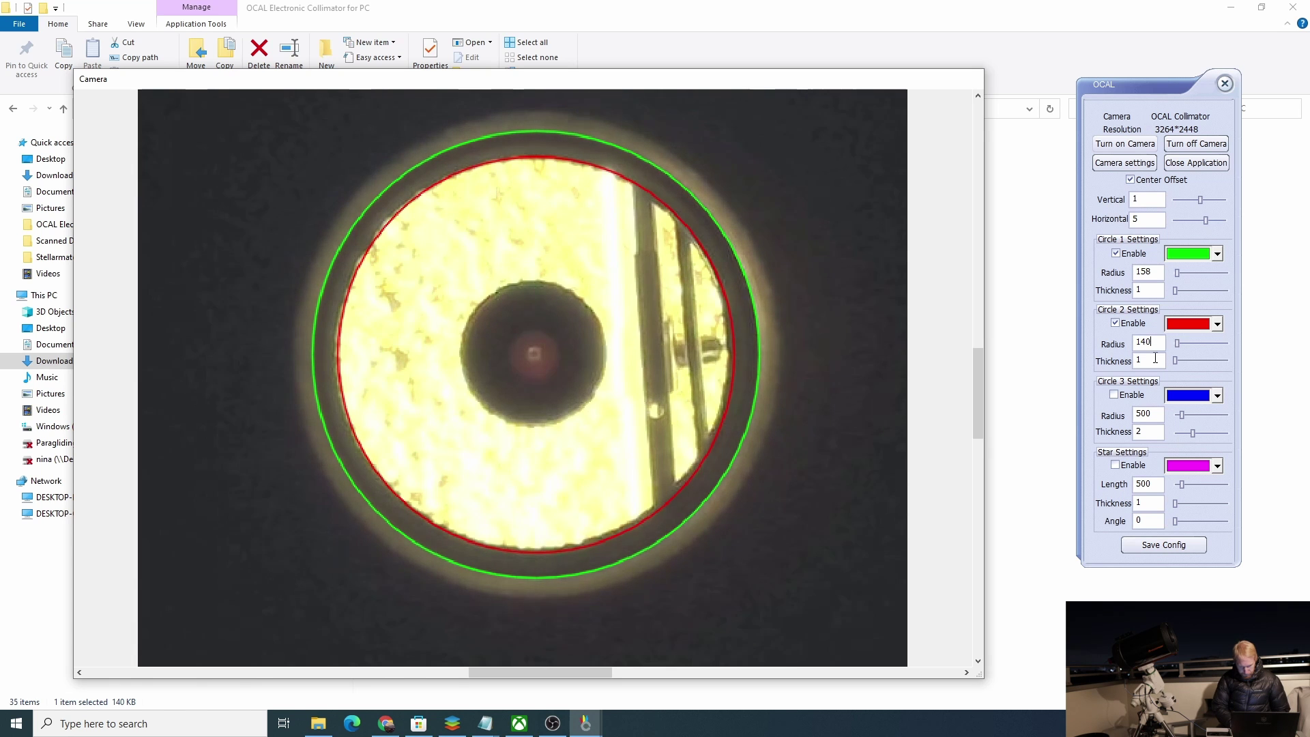